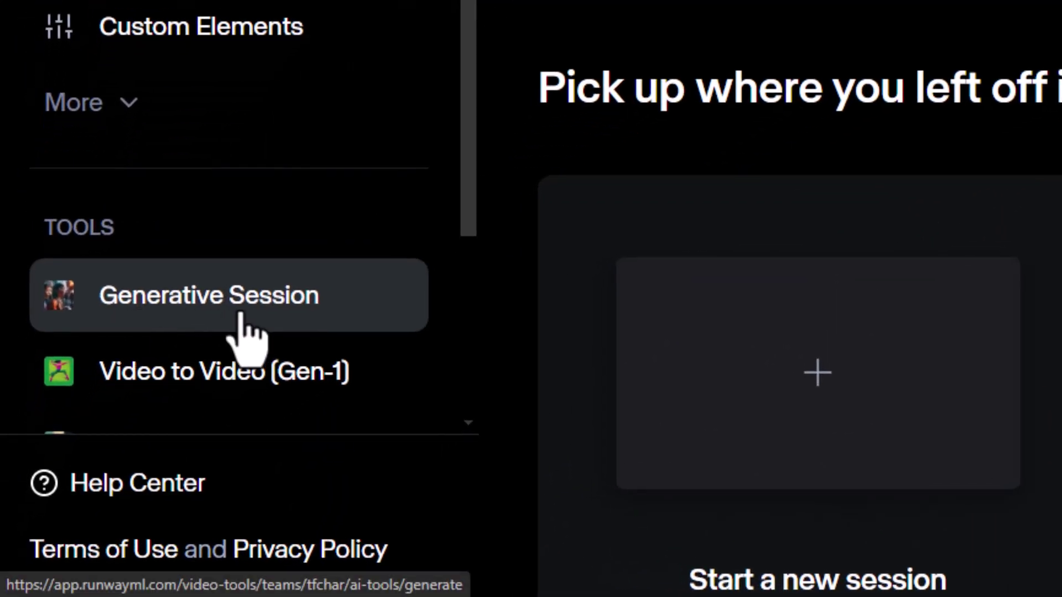
# Start a Generative Session in Camera Control mode and load the asset image of the young woman in a kimono
pyautogui.click(249, 326)
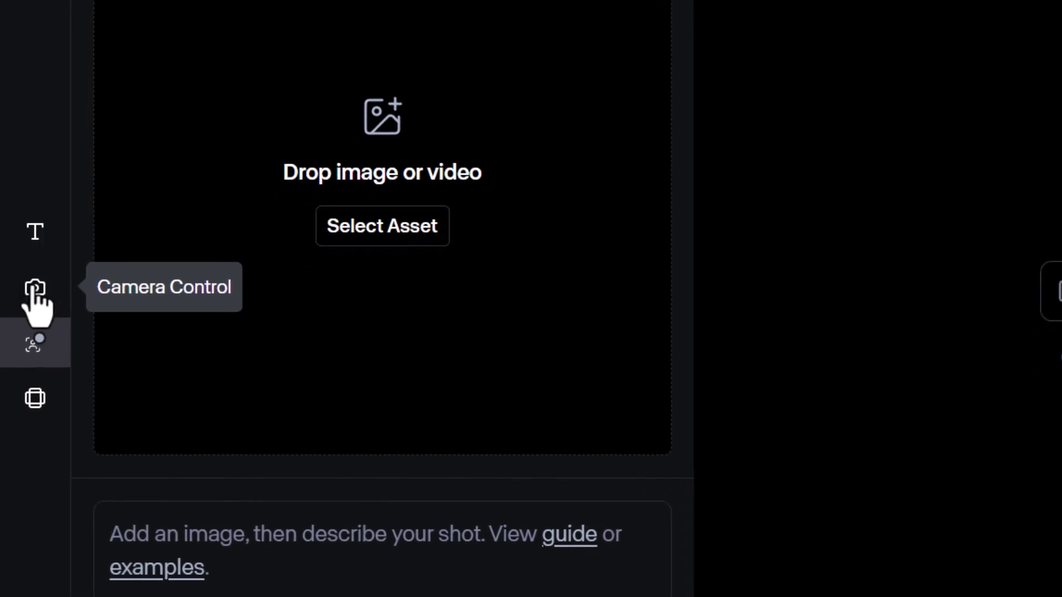
pyautogui.click(34, 288)
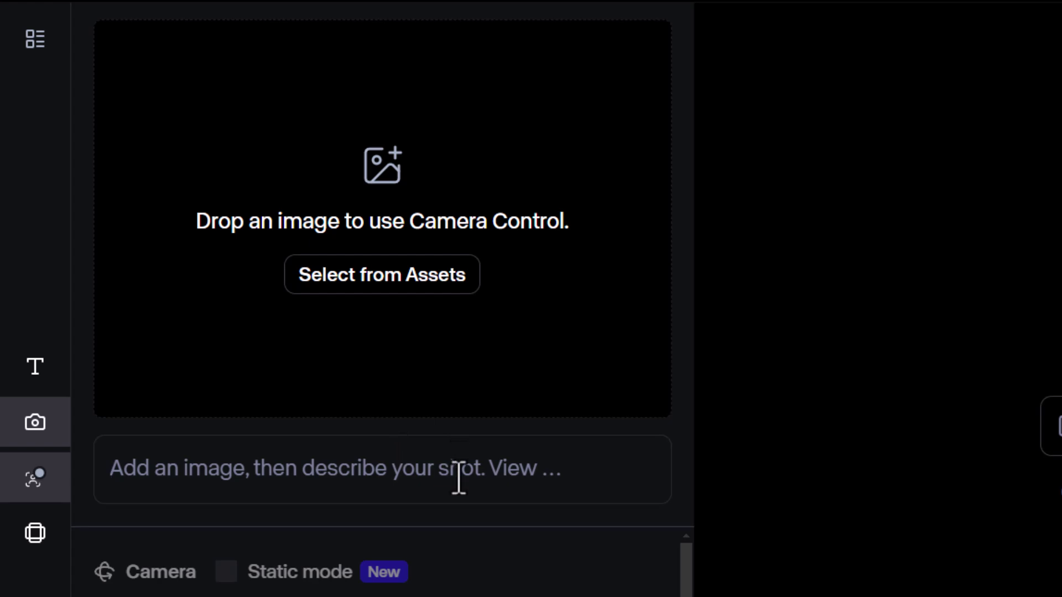
pyautogui.click(409, 282)
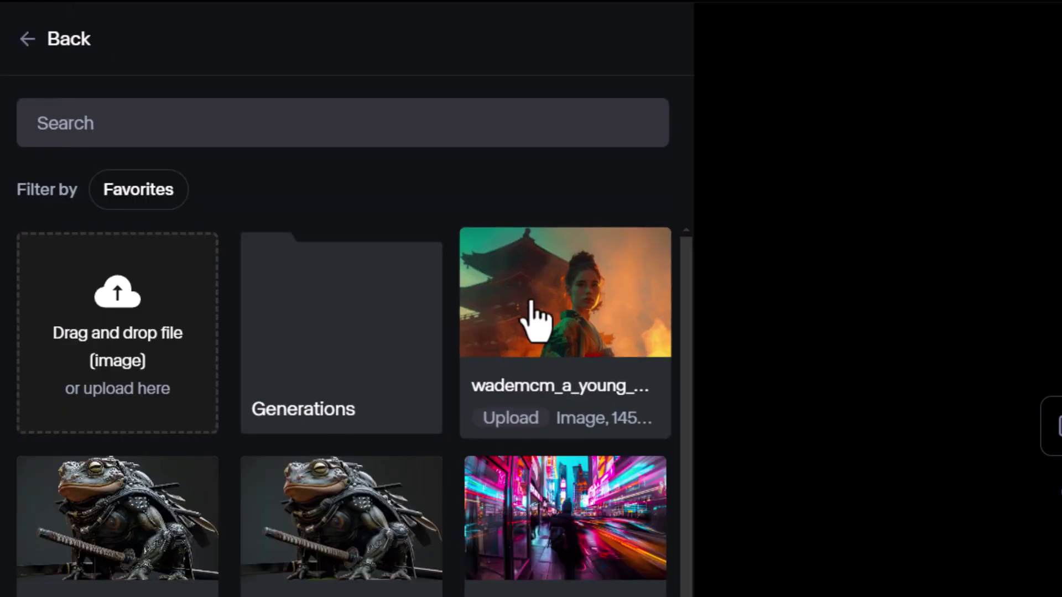
pyautogui.click(588, 304)
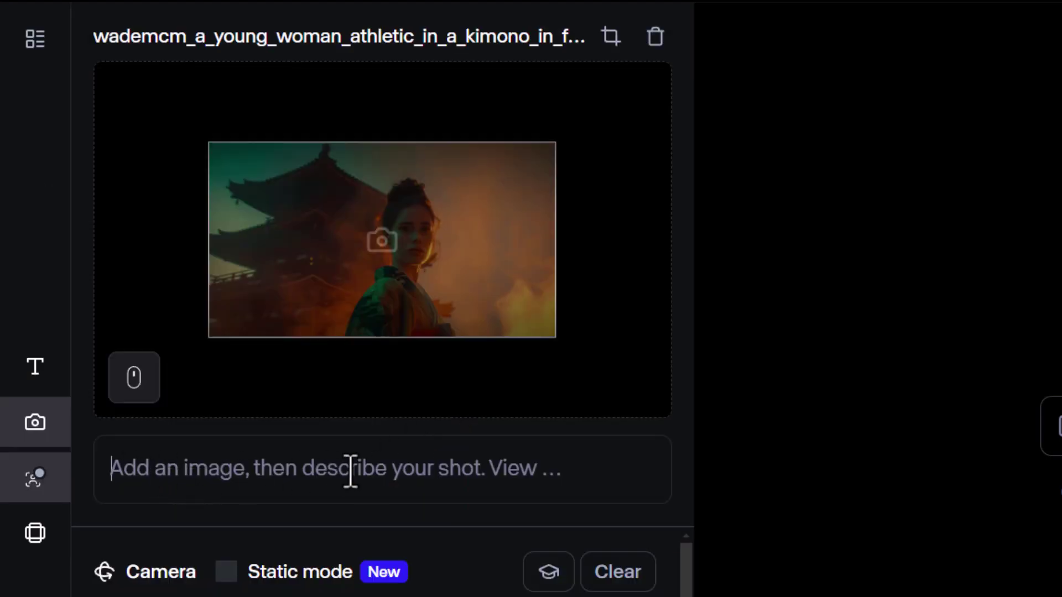
# Describe the shot as "a woman surrounded by burning temples, looking around at the fire" and check the mouse controls reference
pyautogui.click(381, 471)
pyautogui.write('a woman surrounded by burning temples, looking around at the fire')
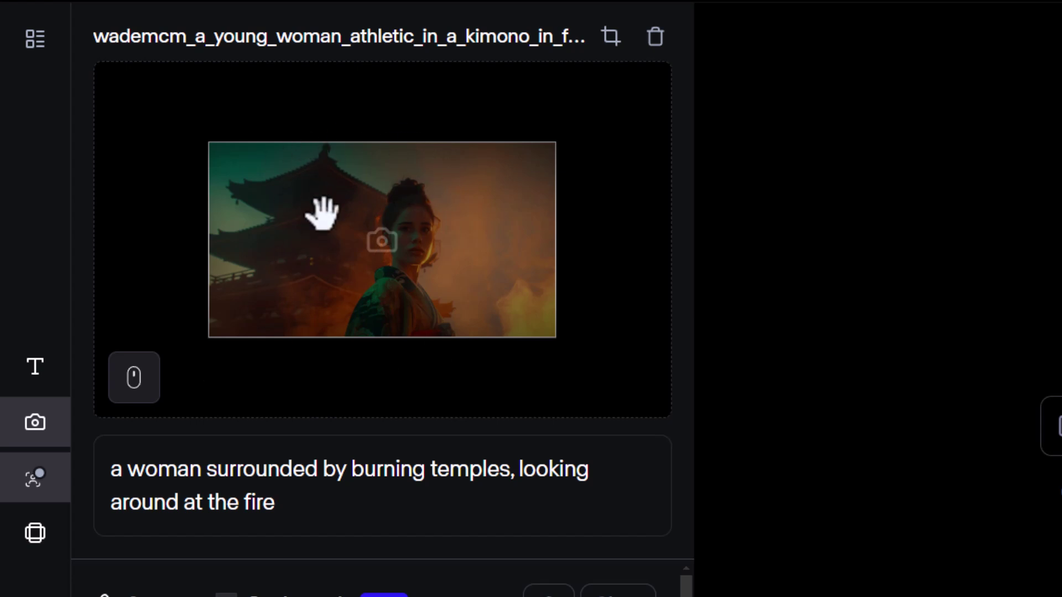
pyautogui.click(135, 384)
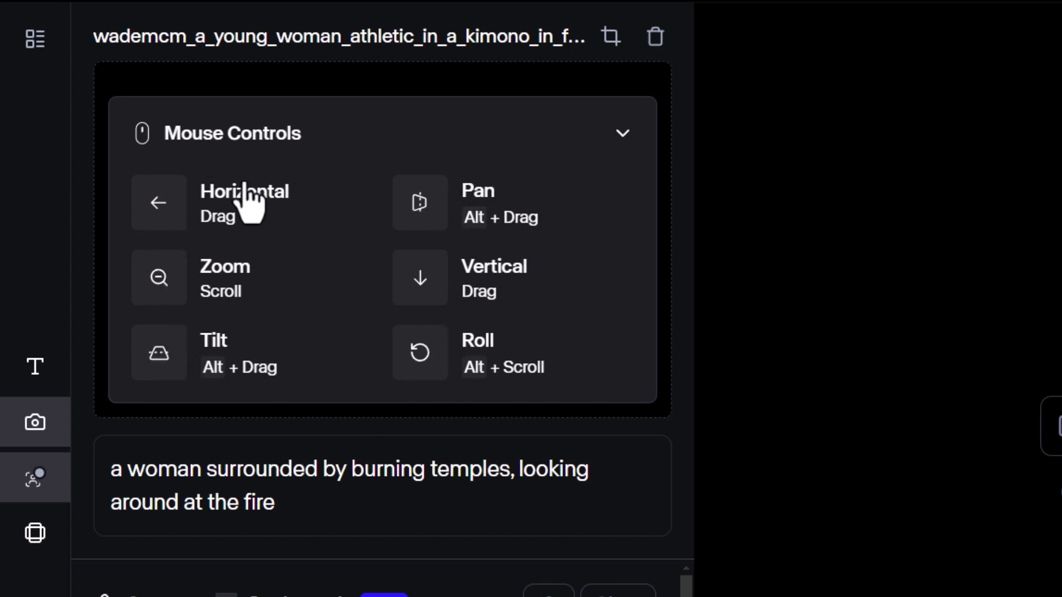
pyautogui.click(623, 134)
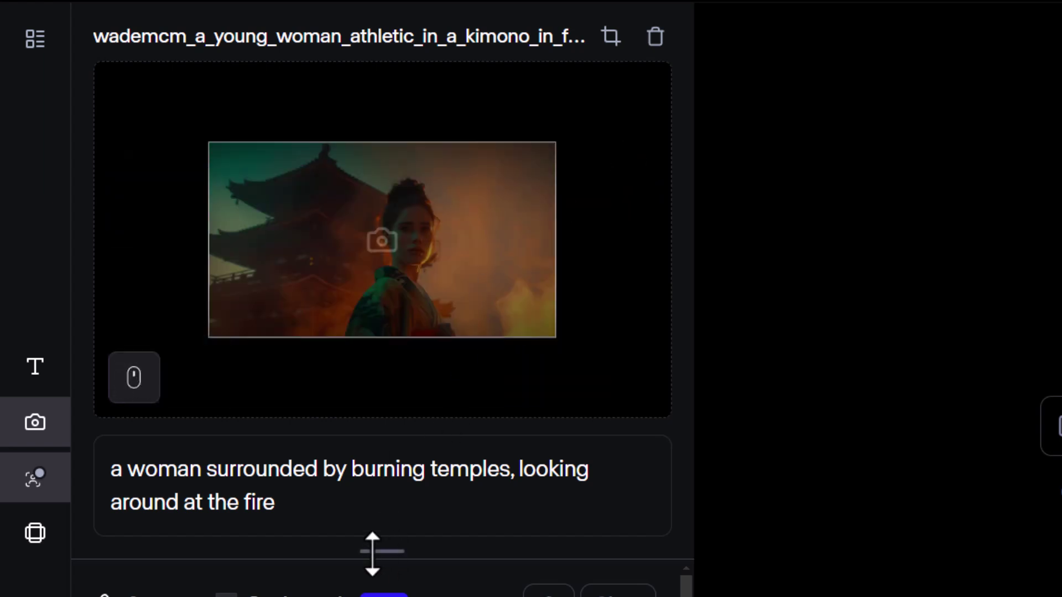
# Set the camera movement to horizontal 3.3, pan 4.5, tilt -2.8 and vertical -1.7
pyautogui.scroll(-2, 634, 594)
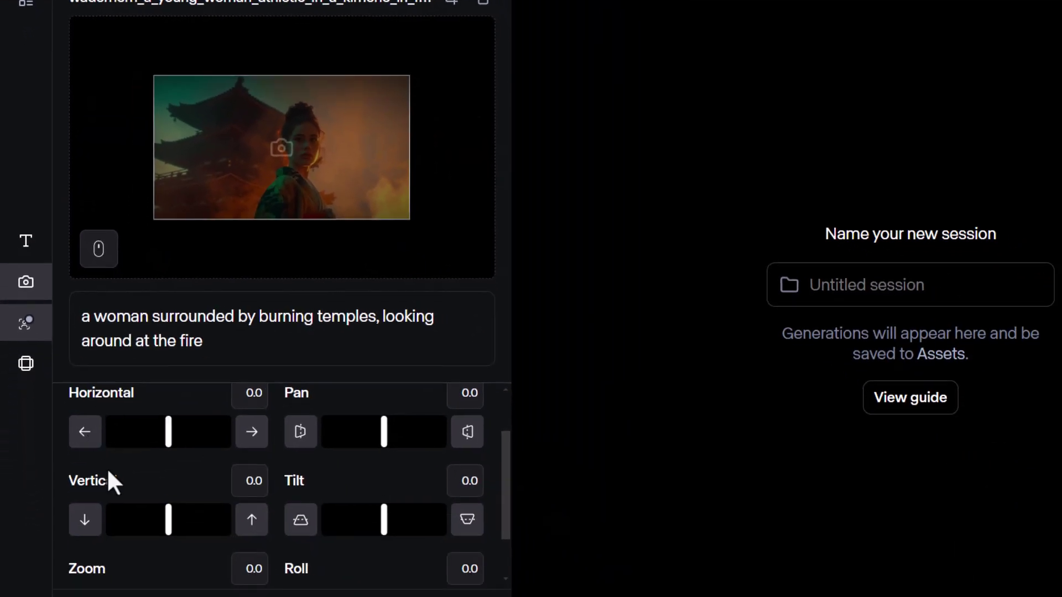
pyautogui.scroll(2, 109, 474)
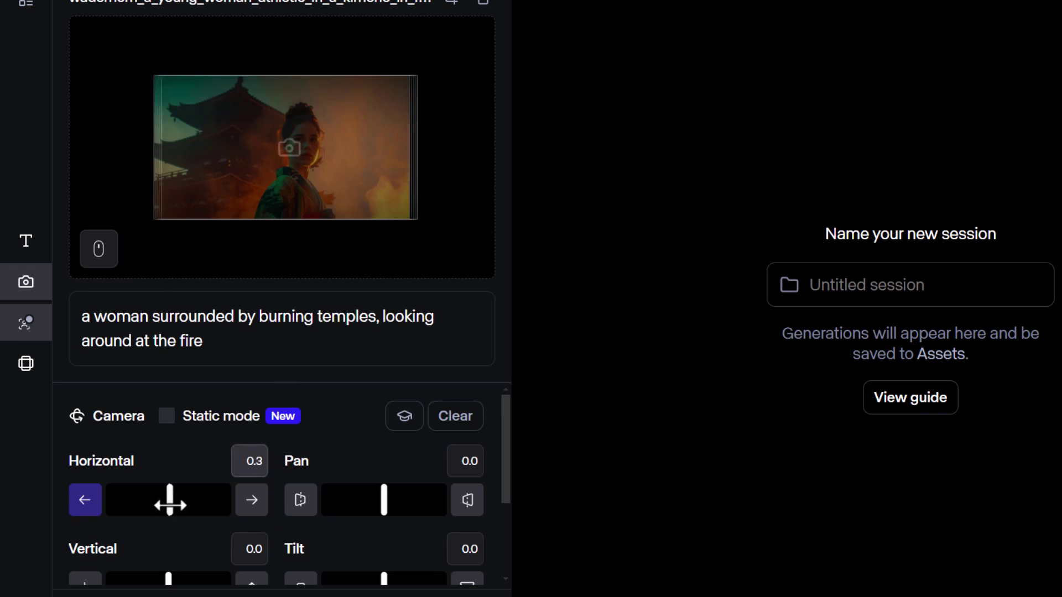
pyautogui.moveTo(169, 503); pyautogui.dragTo(189, 504)
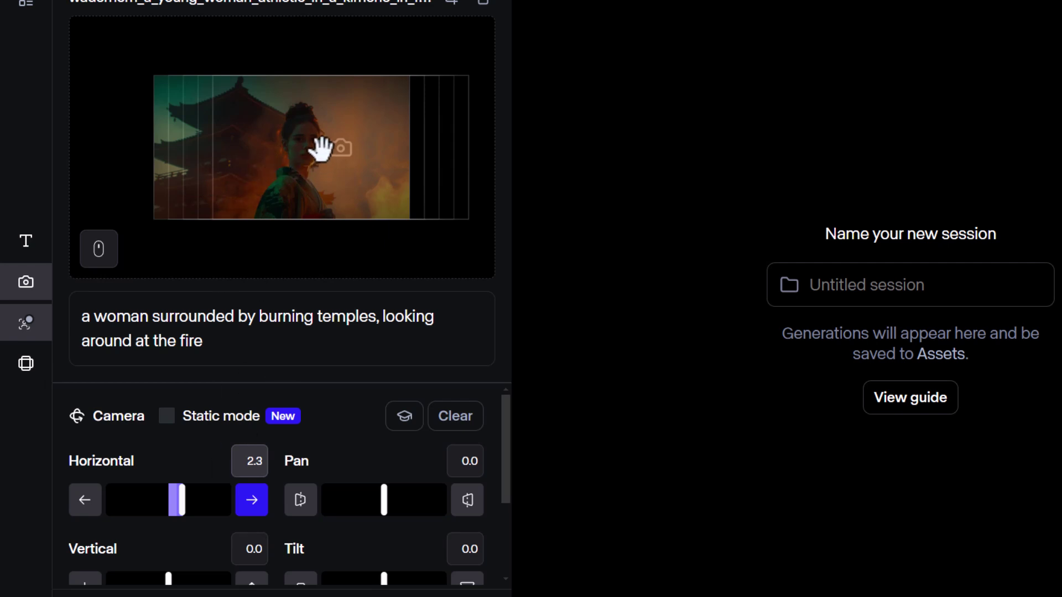
pyautogui.moveTo(186, 513); pyautogui.dragTo(188, 509)
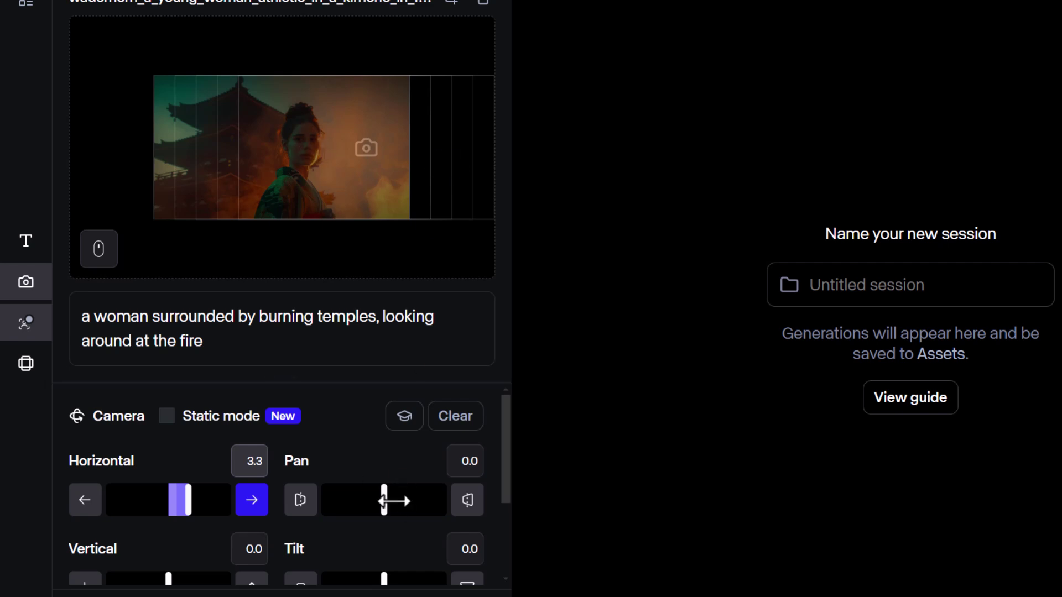
pyautogui.moveTo(386, 500); pyautogui.dragTo(367, 519)
pyautogui.scroll(-1, 391, 498)
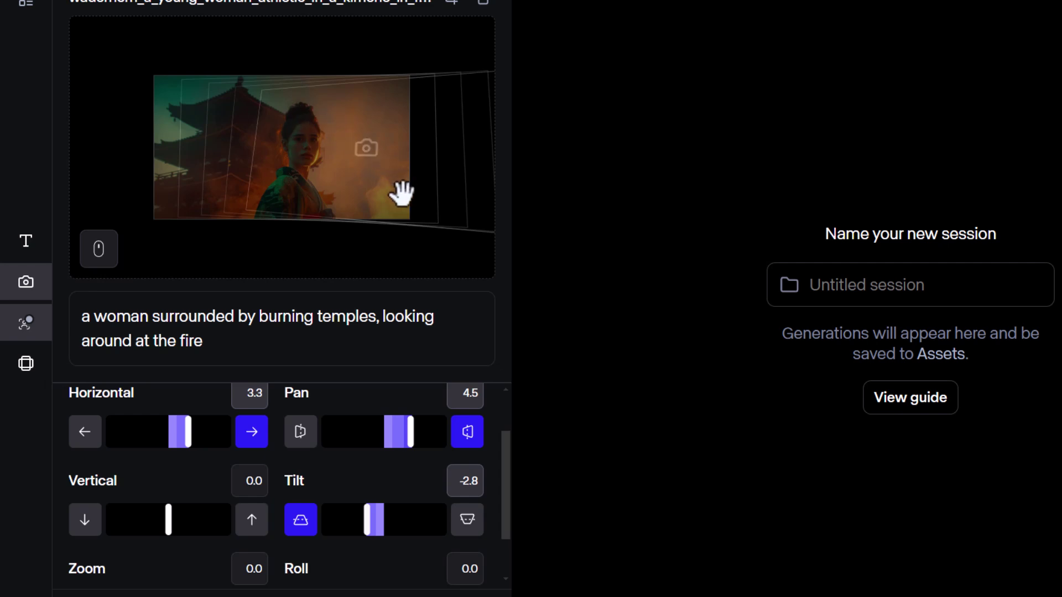
pyautogui.moveTo(155, 532)
pyautogui.mouseDown()
pyautogui.moveTo(146, 529)
pyautogui.moveTo(166, 527)
pyautogui.moveTo(158, 529)
pyautogui.mouseUp()
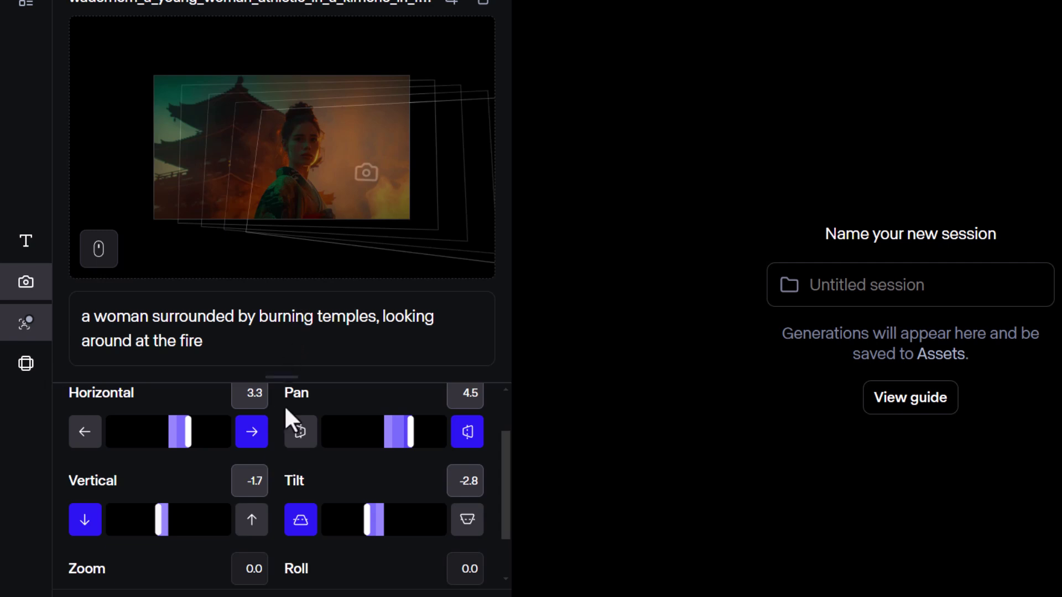
# Set the camera roll to 1.1 and the zoom to -3.6
pyautogui.scroll(-1, 277, 459)
pyautogui.moveTo(385, 552)
pyautogui.mouseDown()
pyautogui.moveTo(398, 551)
pyautogui.moveTo(367, 550)
pyautogui.moveTo(390, 549)
pyautogui.mouseUp()
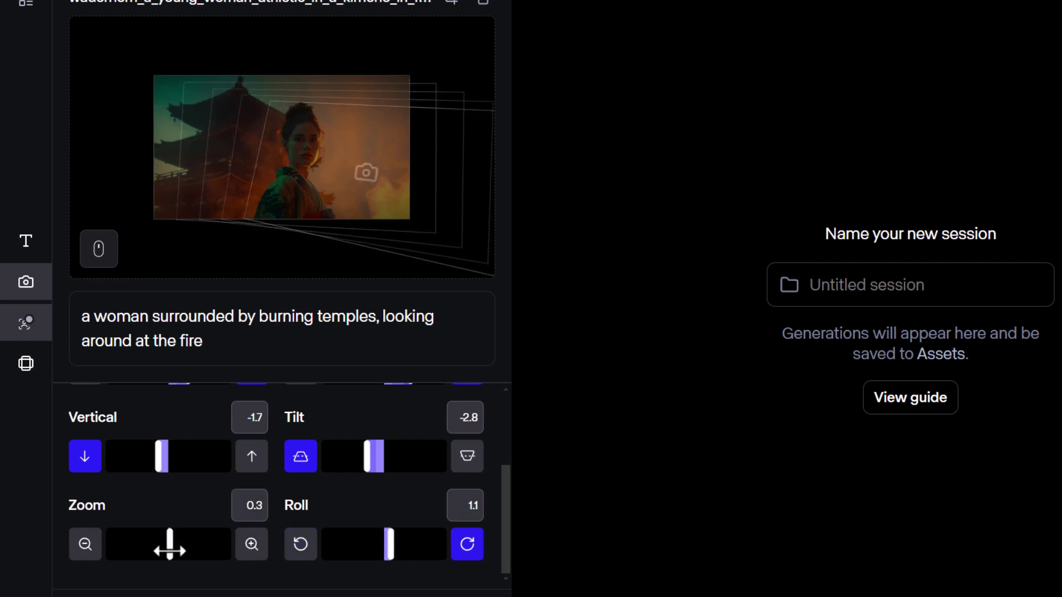
pyautogui.moveTo(169, 548); pyautogui.dragTo(145, 547)
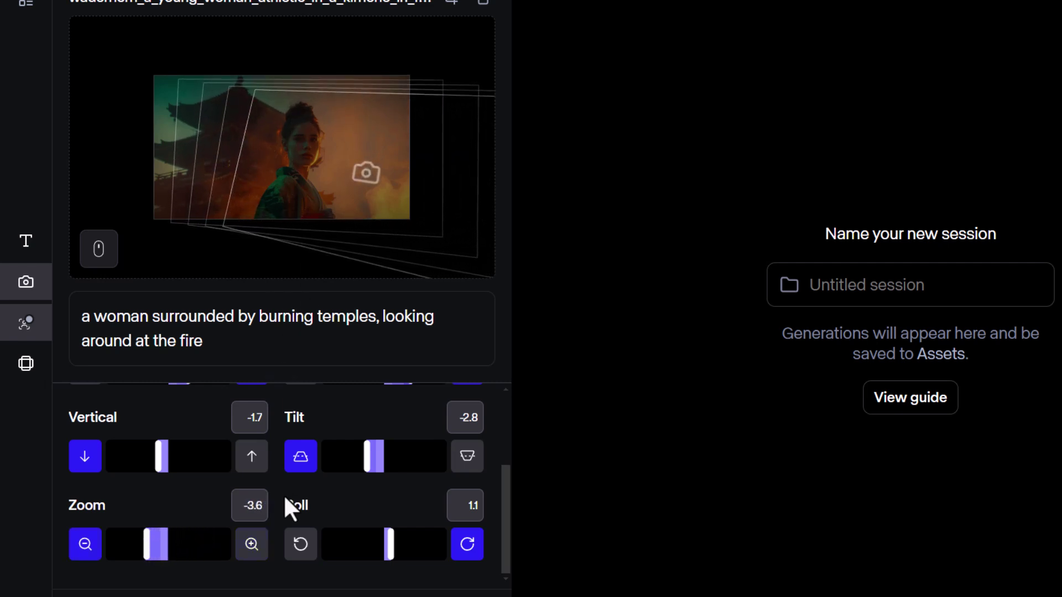
# Review the camera settings, generate the 10-second video and play the result
pyautogui.scroll(3, 177, 493)
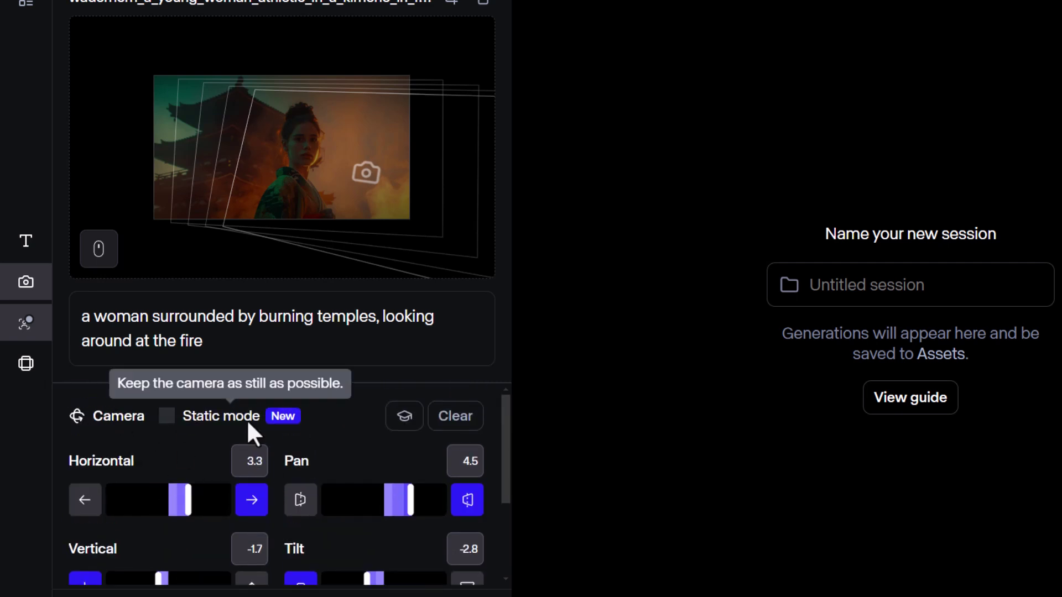
pyautogui.scroll(-3, 133, 459)
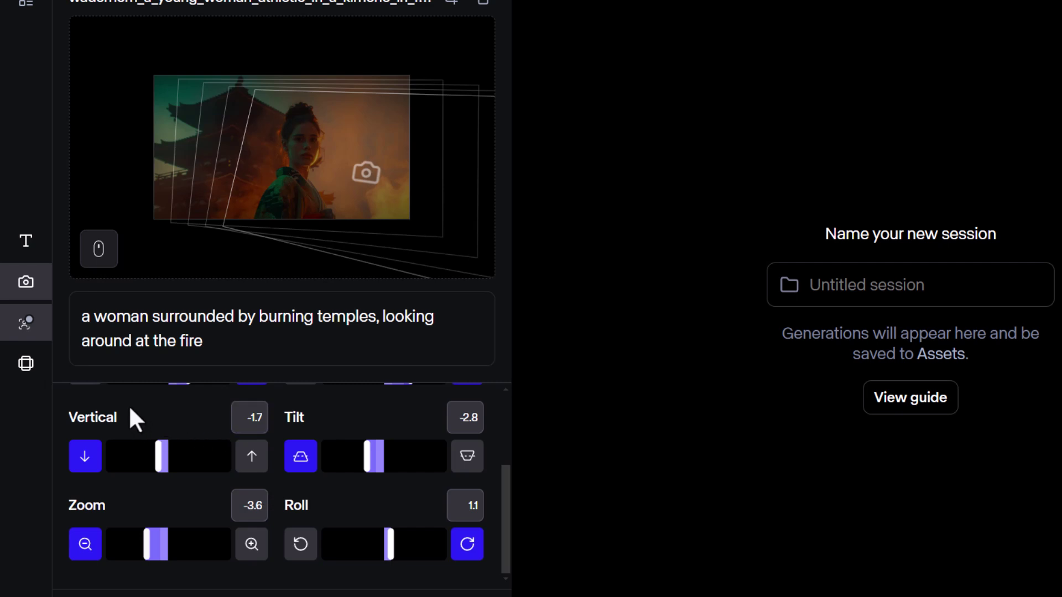
pyautogui.scroll(3, 138, 421)
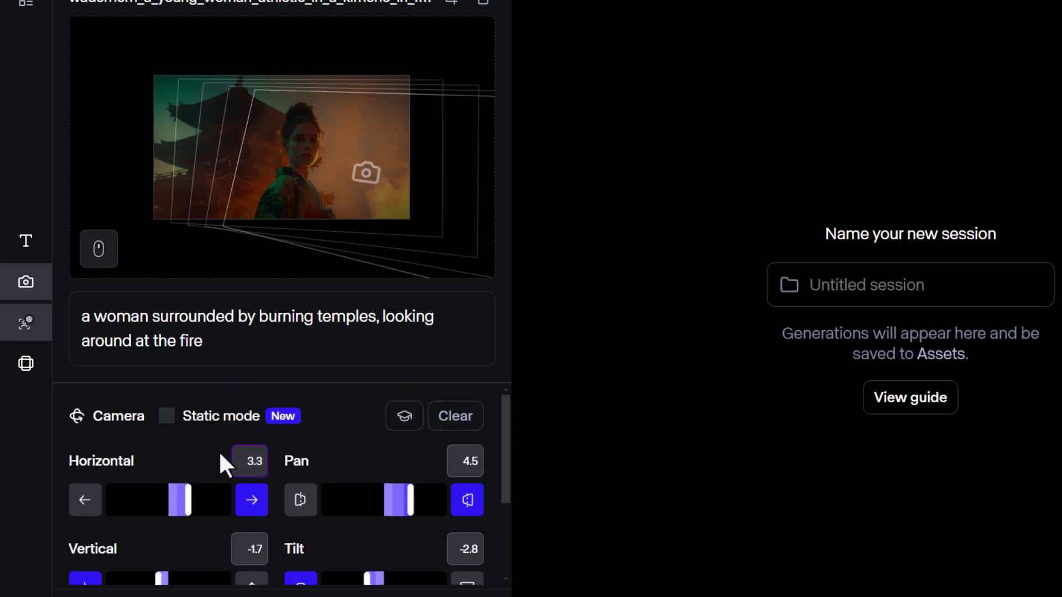
pyautogui.scroll(-3, 224, 464)
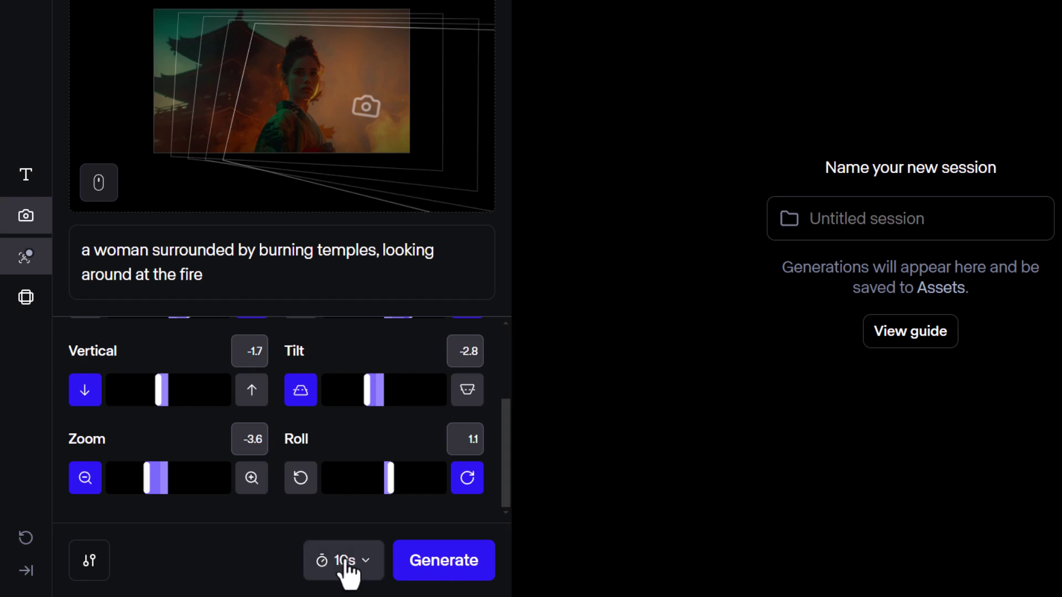
pyautogui.click(449, 570)
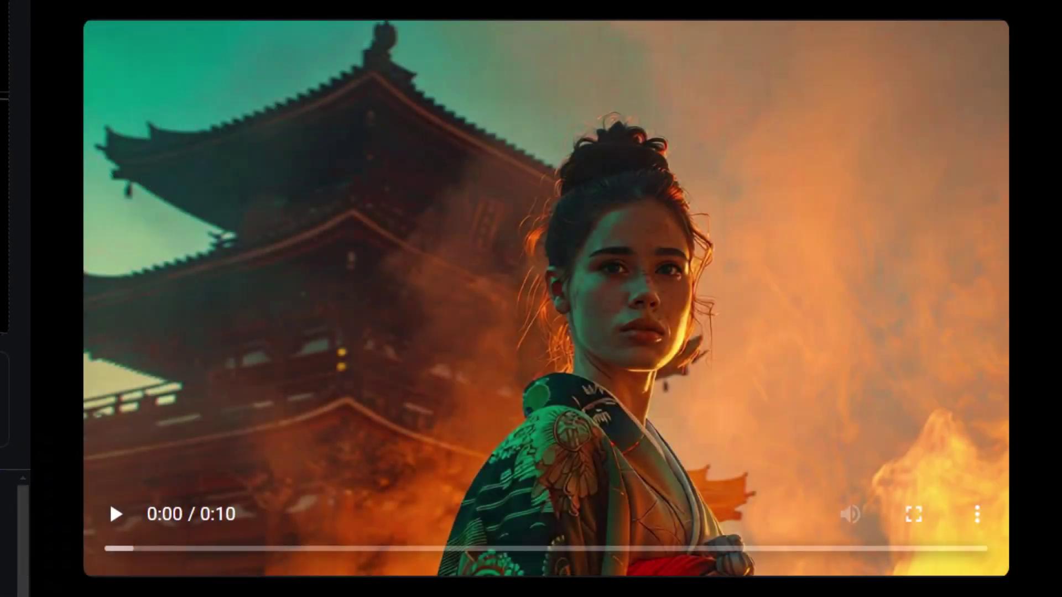
pyautogui.click(116, 514)
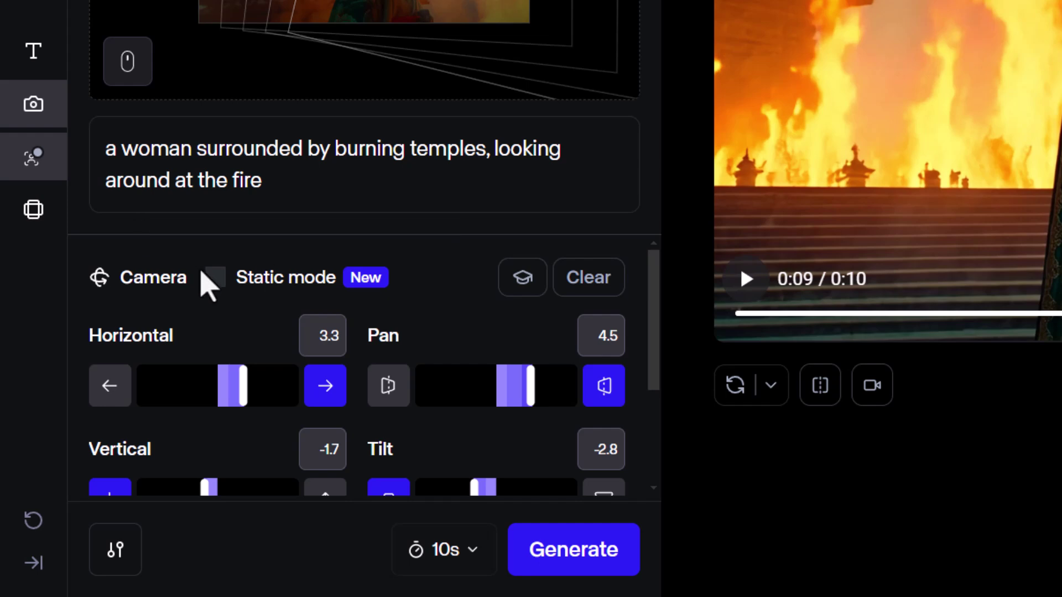
# Enable static mode for the camera and look over the locked movement controls
pyautogui.click(216, 277)
pyautogui.scroll(-3, 470, 345)
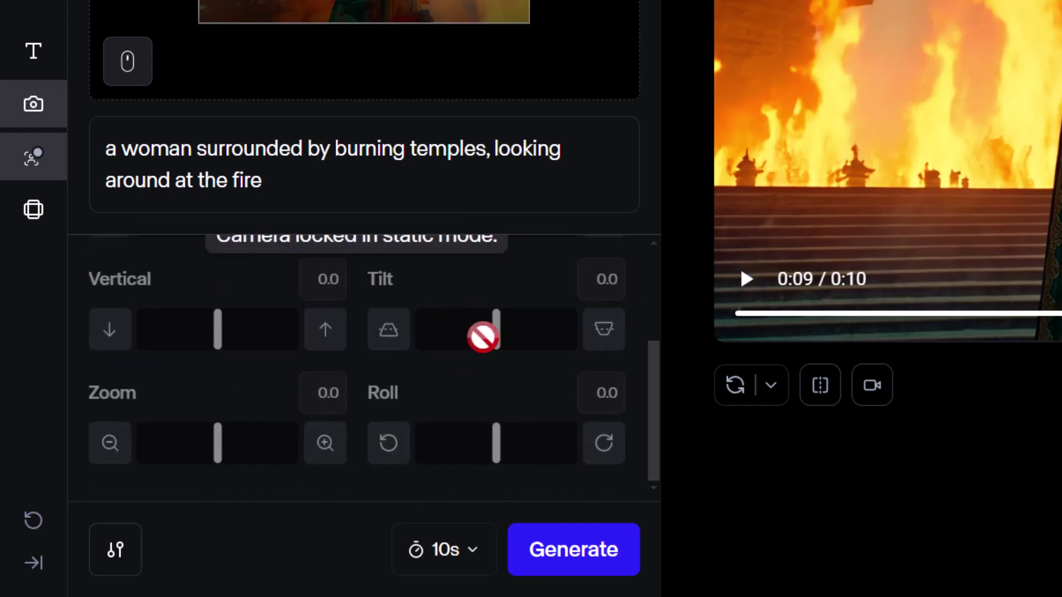
pyautogui.scroll(2, 301, 301)
pyautogui.scroll(-2, 349, 382)
pyautogui.scroll(3, 279, 275)
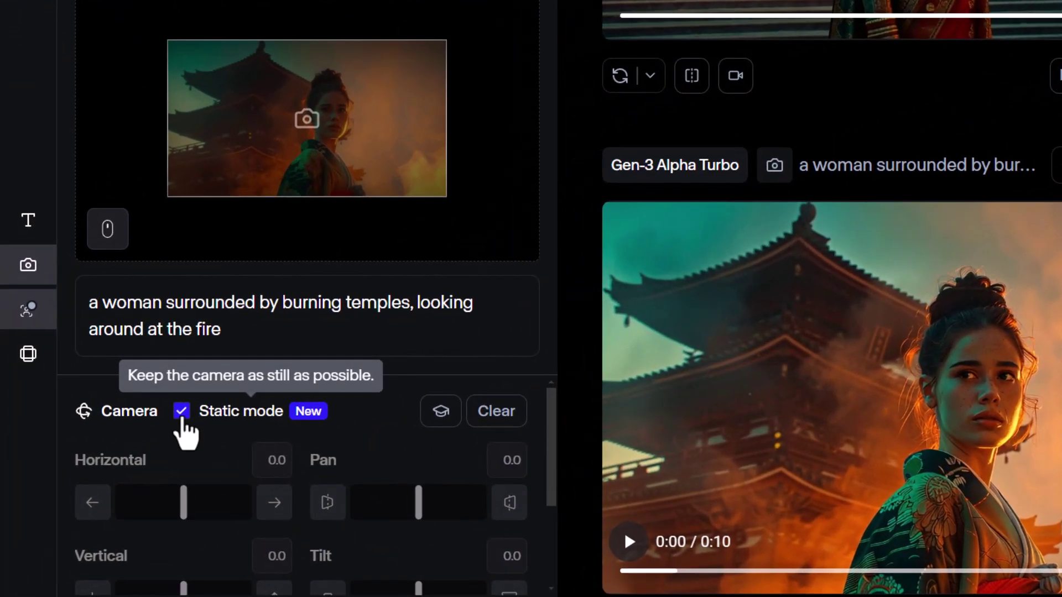
# Turn off static mode and set the camera zoom to 10.0
pyautogui.click(135, 397)
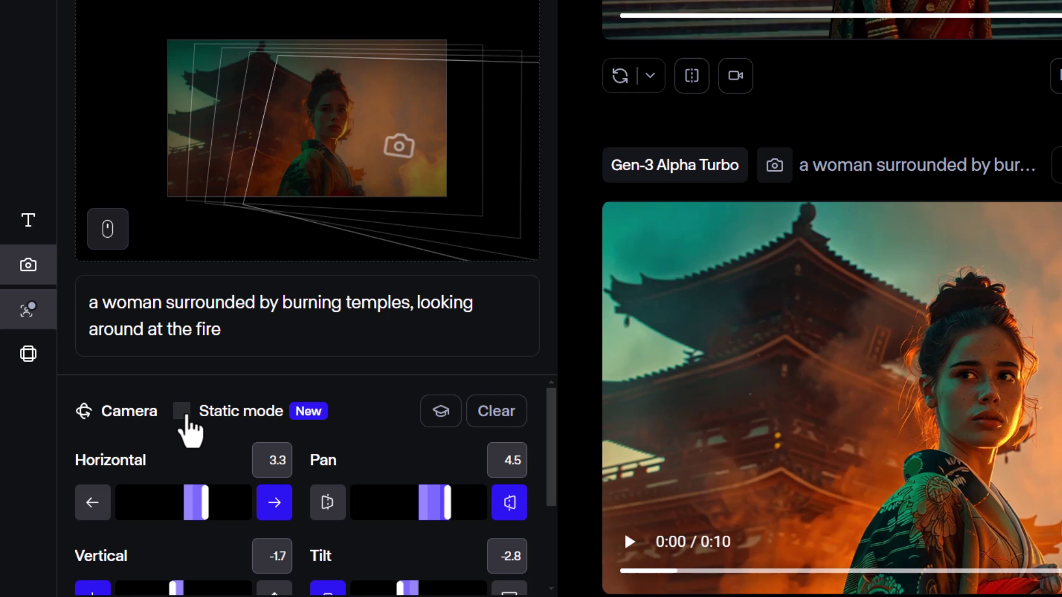
pyautogui.scroll(-3, 246, 423)
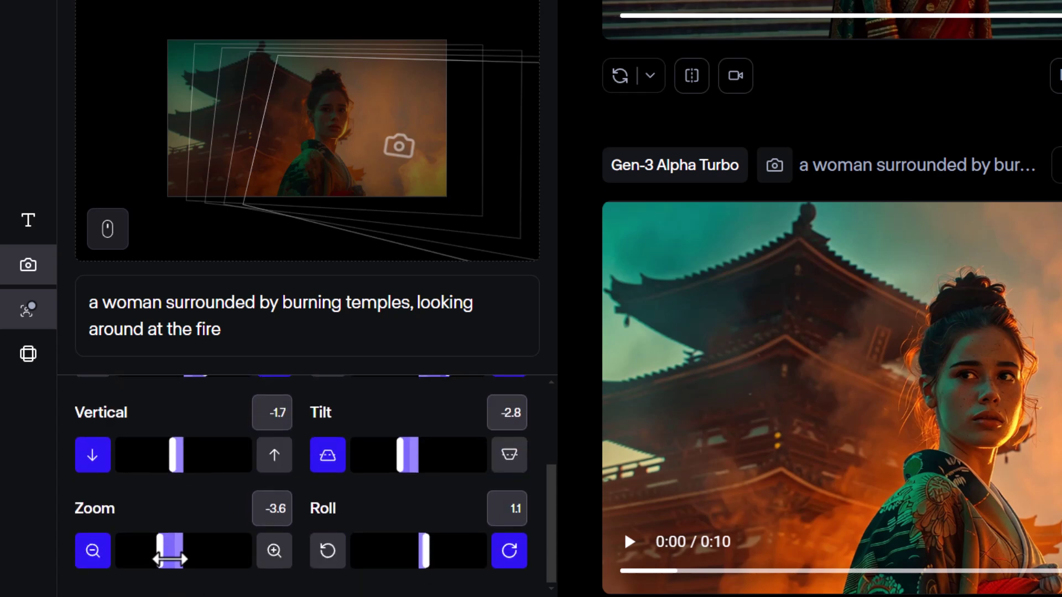
pyautogui.moveTo(163, 551); pyautogui.dragTo(275, 545)
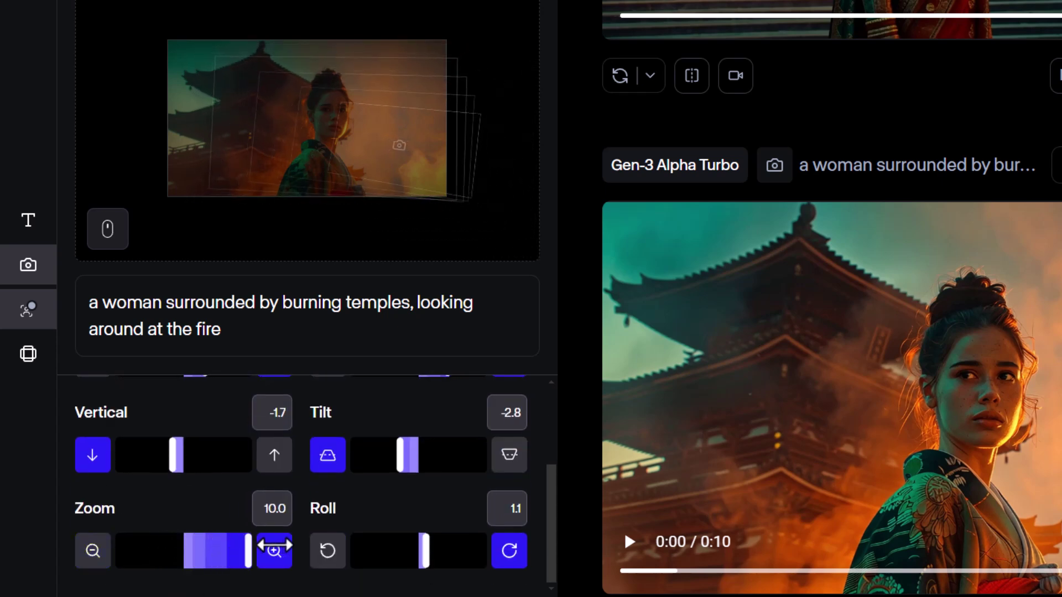
# Reposition the camera's end frame in the image preview onto the woman's face, with vertical at 0.5
pyautogui.moveTo(375, 160); pyautogui.dragTo(342, 182)
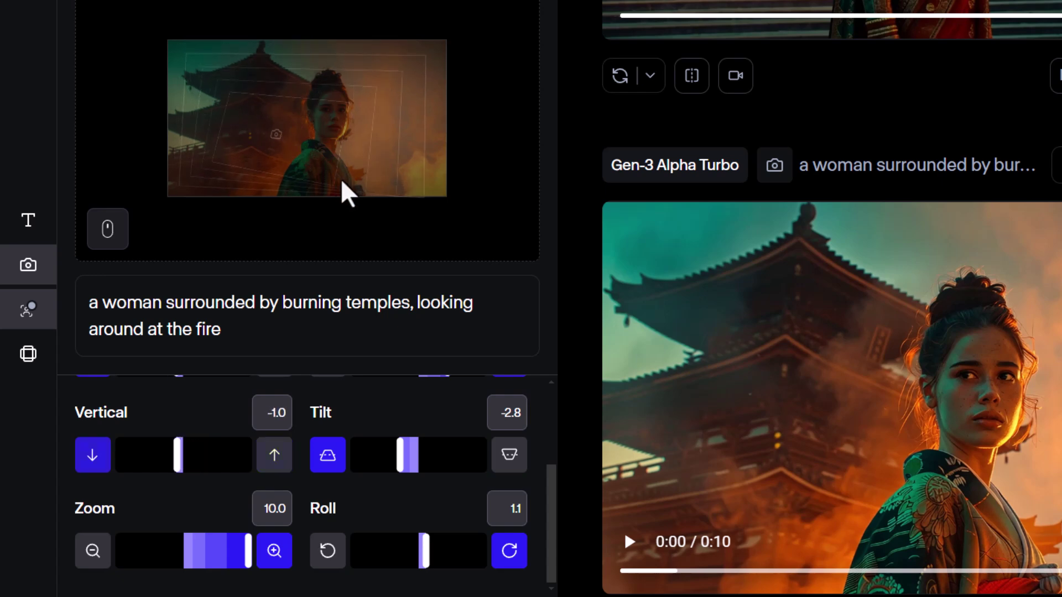
pyautogui.moveTo(279, 134); pyautogui.dragTo(351, 104)
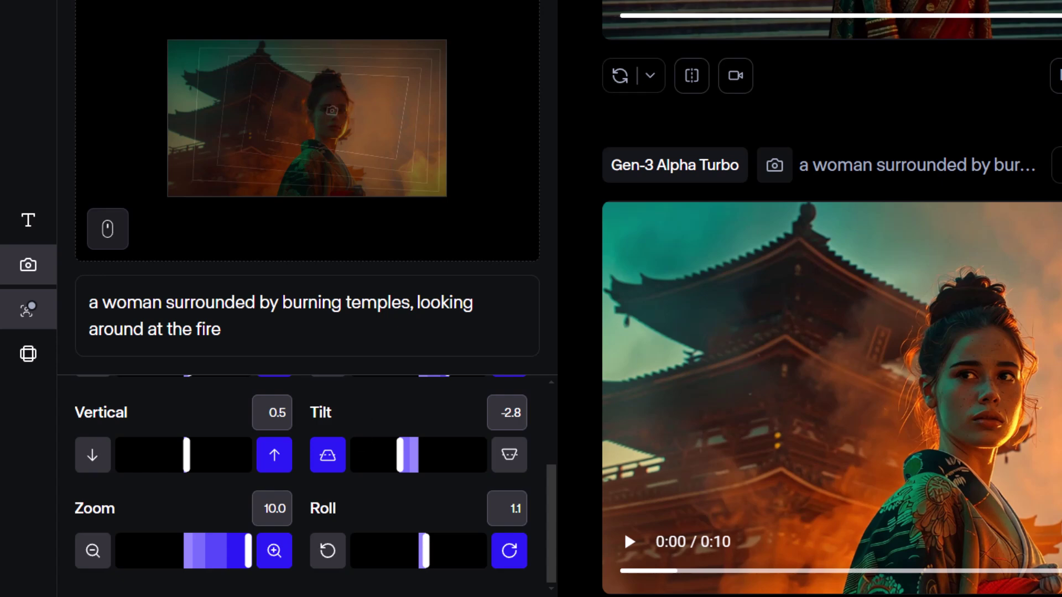
# Set the camera roll to -8.2 and tilt to -7.4, and readjust the vertical movement to 1.8
pyautogui.moveTo(429, 556); pyautogui.dragTo(374, 553)
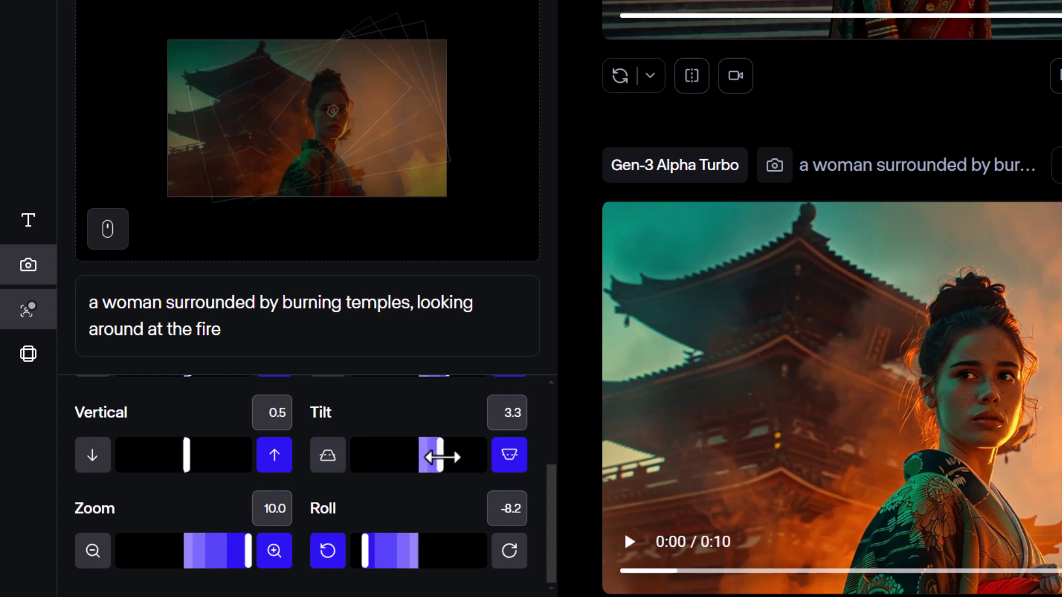
pyautogui.moveTo(442, 456); pyautogui.dragTo(368, 452)
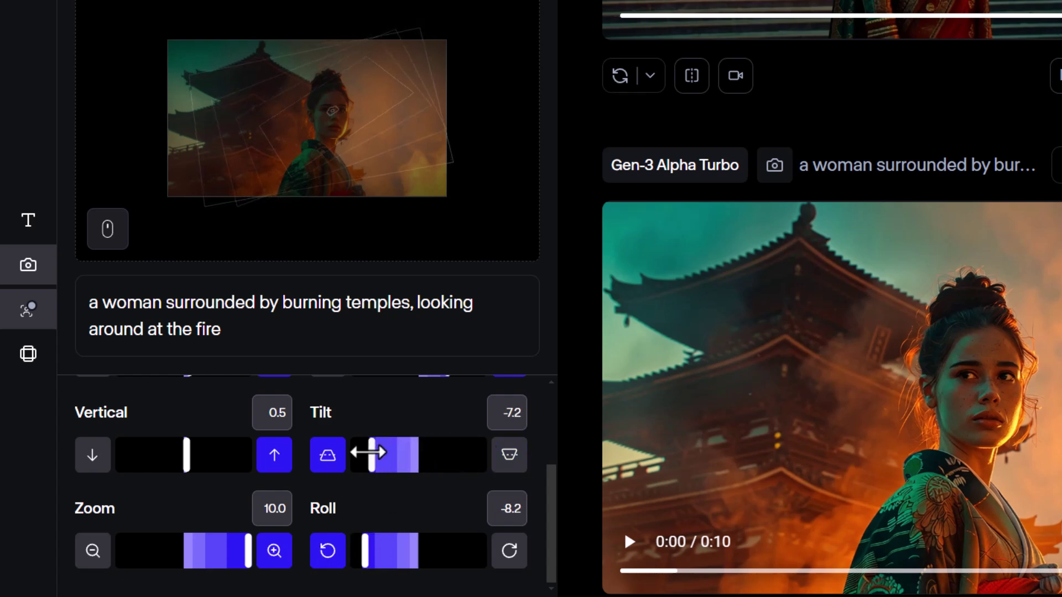
pyautogui.moveTo(187, 456); pyautogui.dragTo(200, 456)
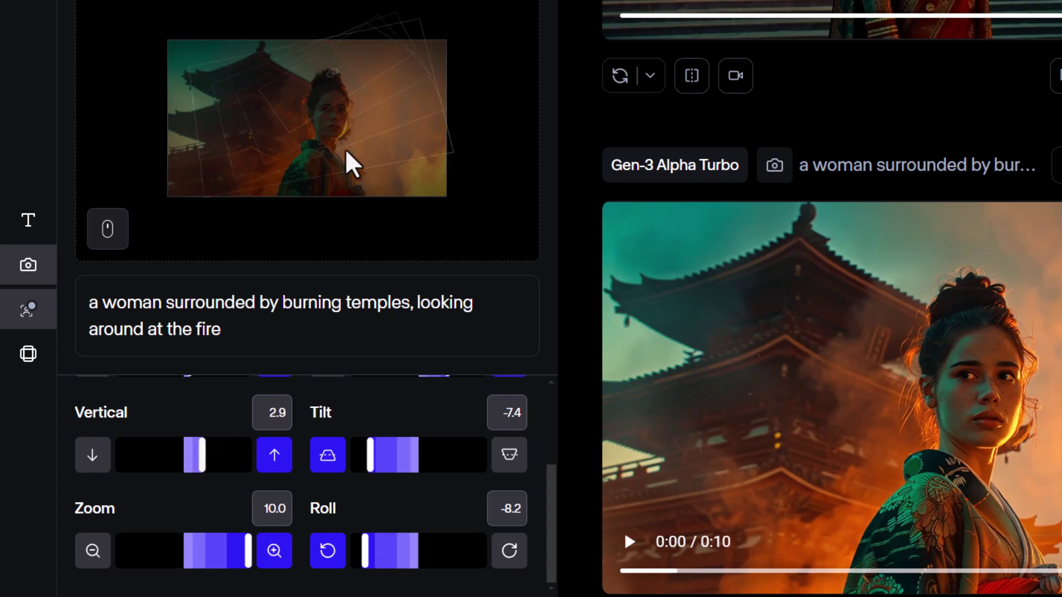
pyautogui.moveTo(334, 77); pyautogui.dragTo(333, 95)
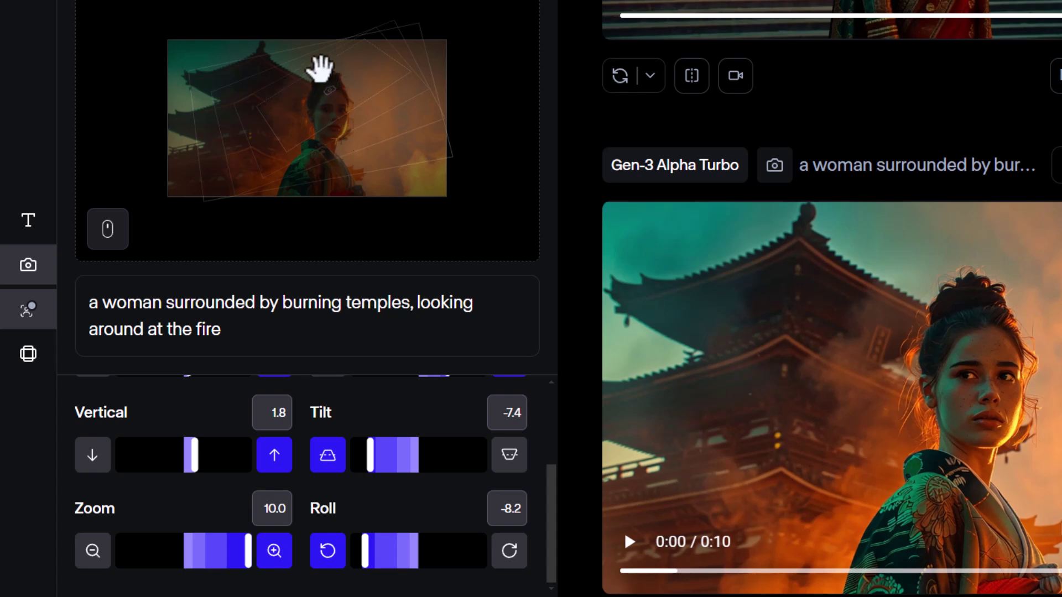
# Set the camera pan to -9.9 and shift the end frame in the preview to horizontal 1.2 and vertical 1.2
pyautogui.scroll(3, 349, 432)
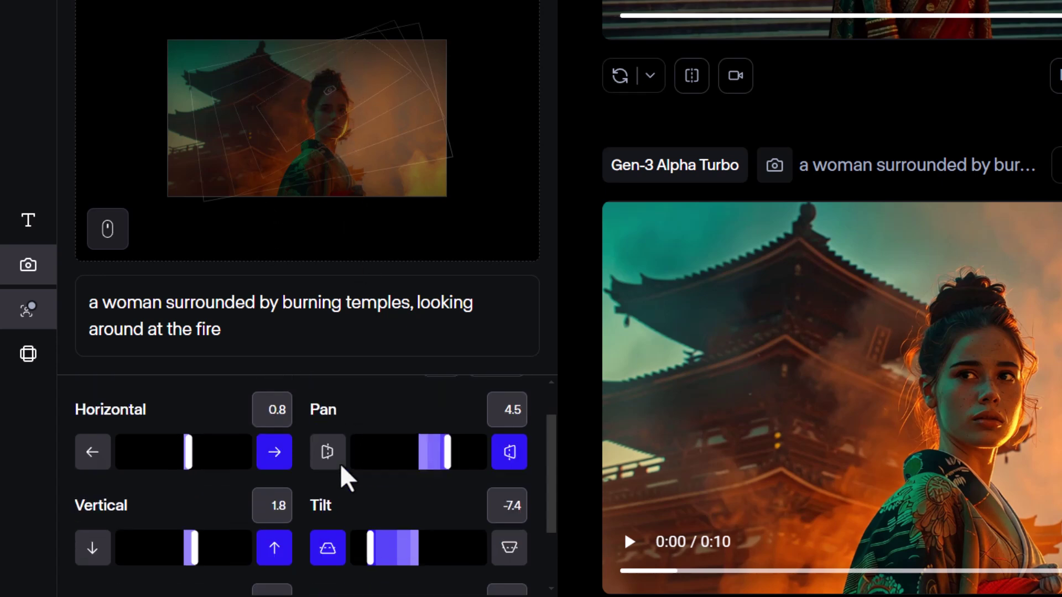
pyautogui.moveTo(447, 511); pyautogui.dragTo(351, 513)
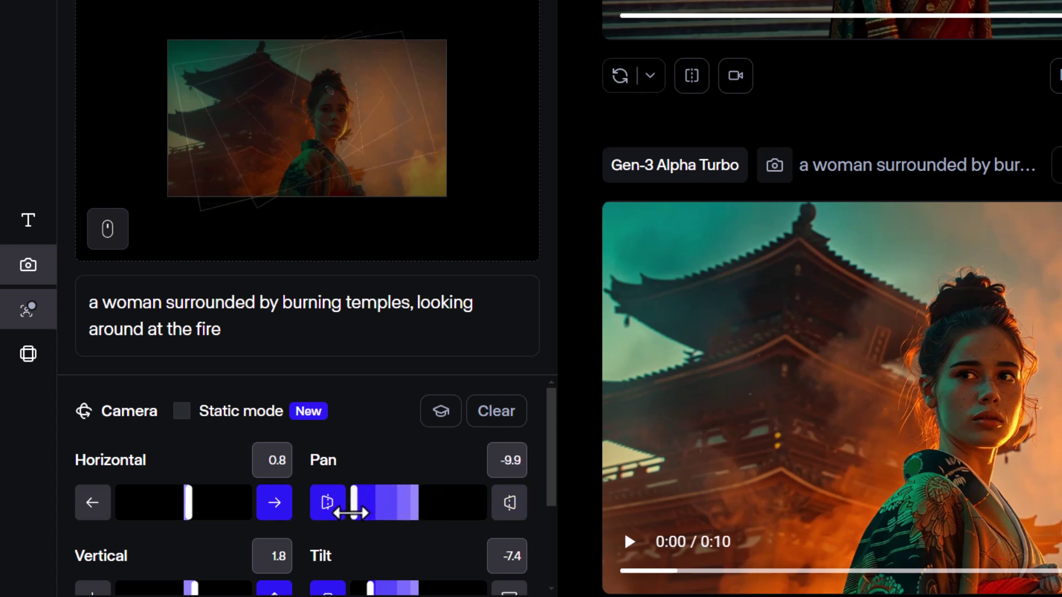
pyautogui.moveTo(328, 90); pyautogui.dragTo(352, 86)
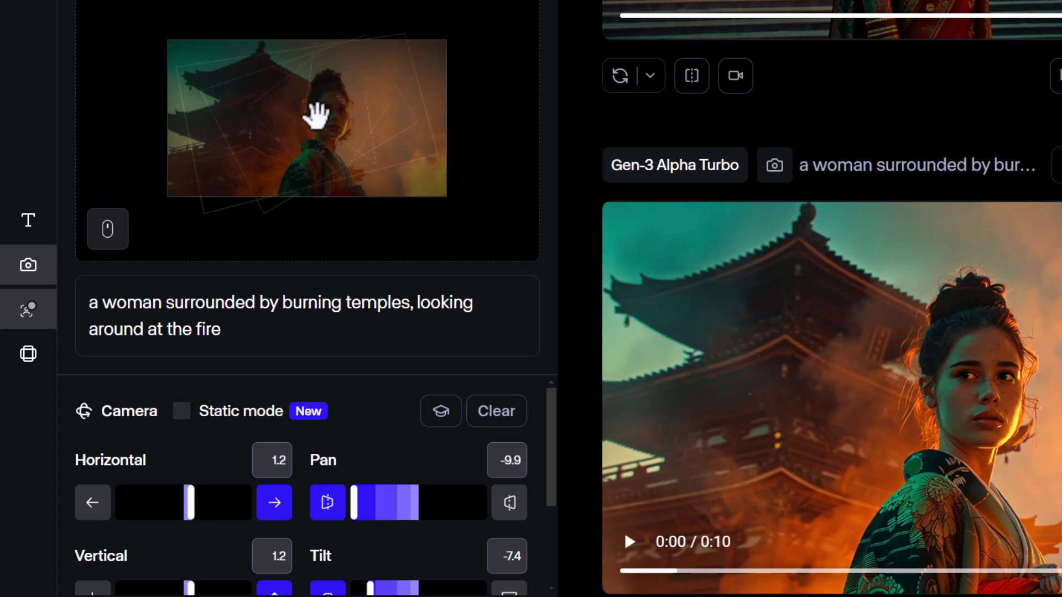
# Add ", smiling" to the end of the prompt about the woman surrounded by burning temples
pyautogui.moveTo(188, 504)
pyautogui.mouseDown()
pyautogui.moveTo(178, 502)
pyautogui.moveTo(189, 512)
pyautogui.mouseUp()
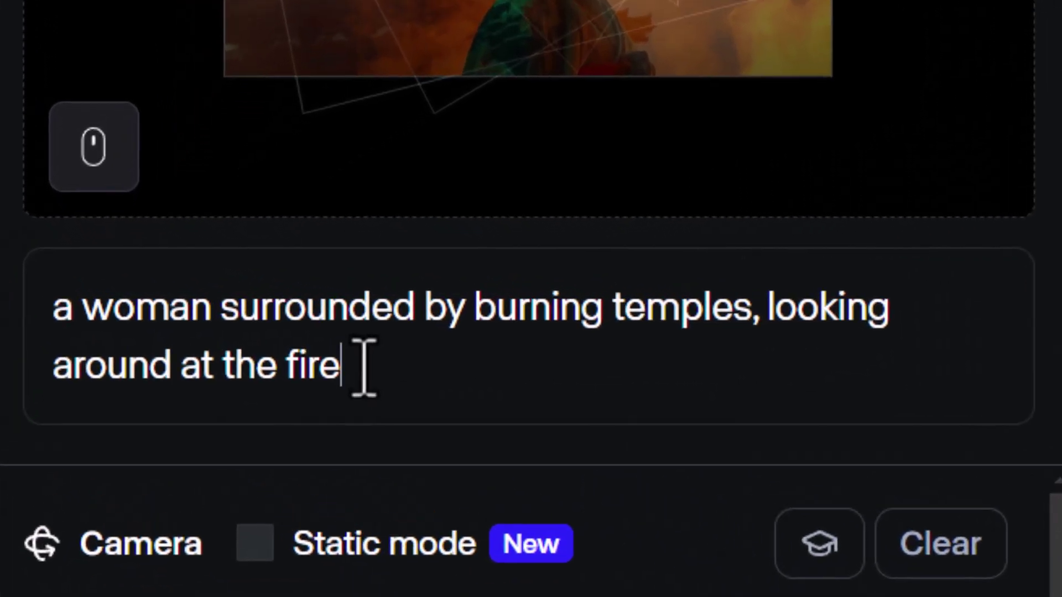
pyautogui.write(', smiling')
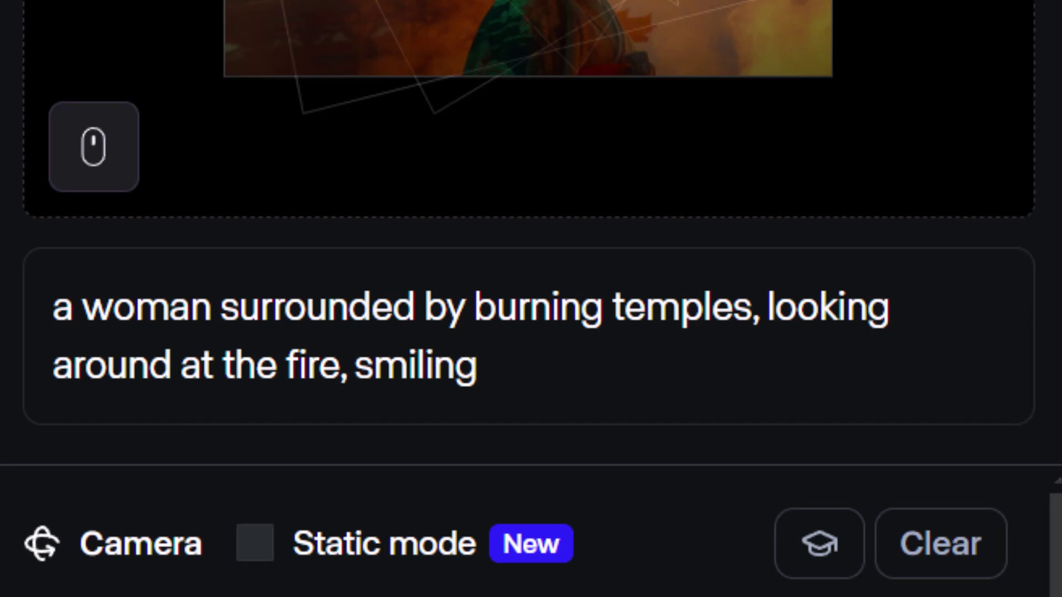
pyautogui.moveTo(504, 374); pyautogui.dragTo(357, 377)
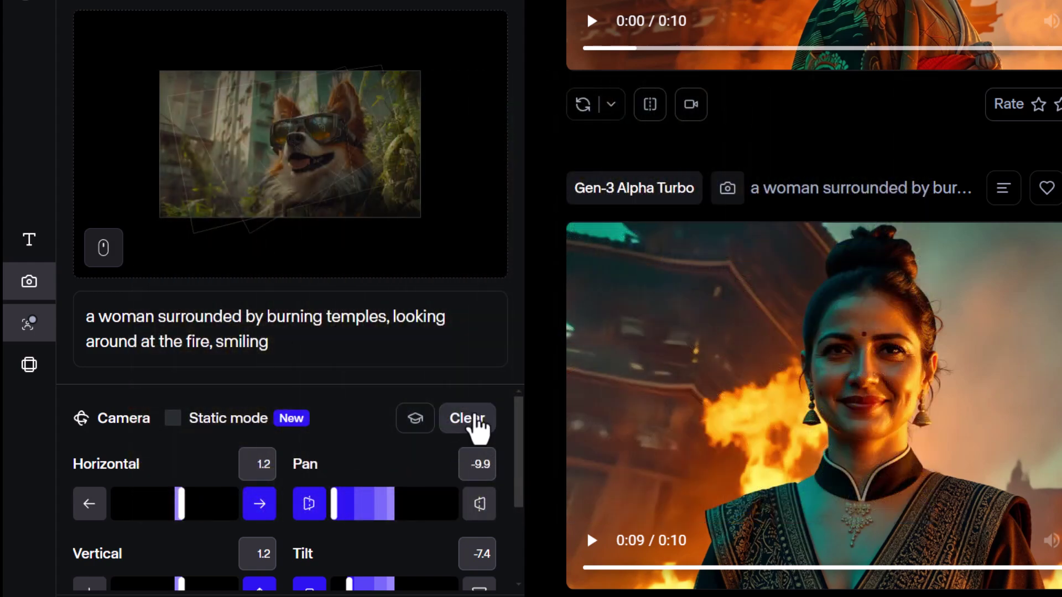
# Clear the camera settings, shift the end frame on the dog image to horizontal -3.2 and vertical 0.4, and set pan to -10.0
pyautogui.click(467, 420)
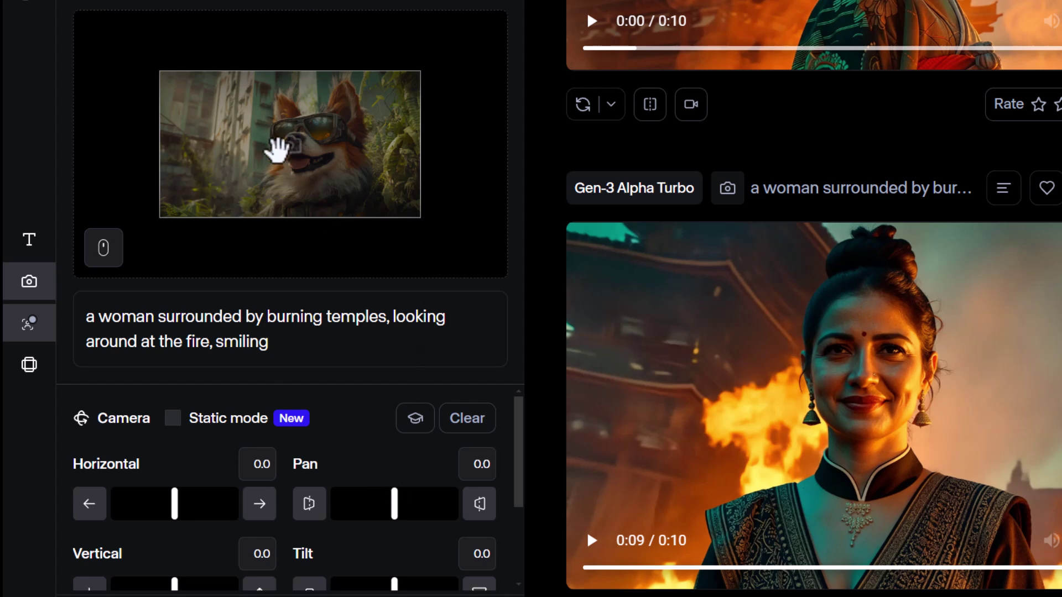
pyautogui.moveTo(298, 143); pyautogui.dragTo(269, 139)
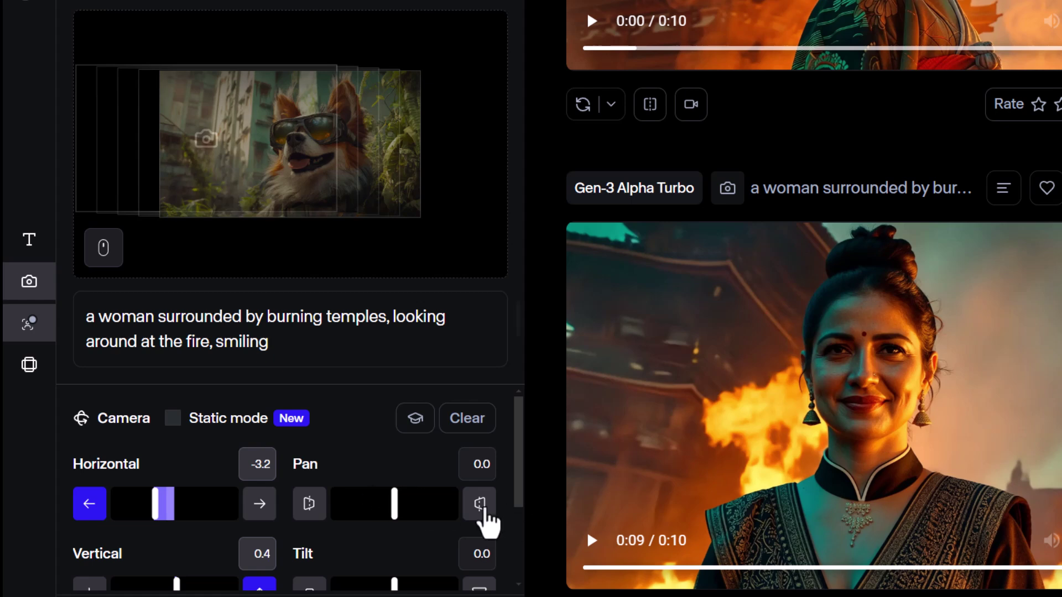
pyautogui.moveTo(393, 505); pyautogui.dragTo(327, 507)
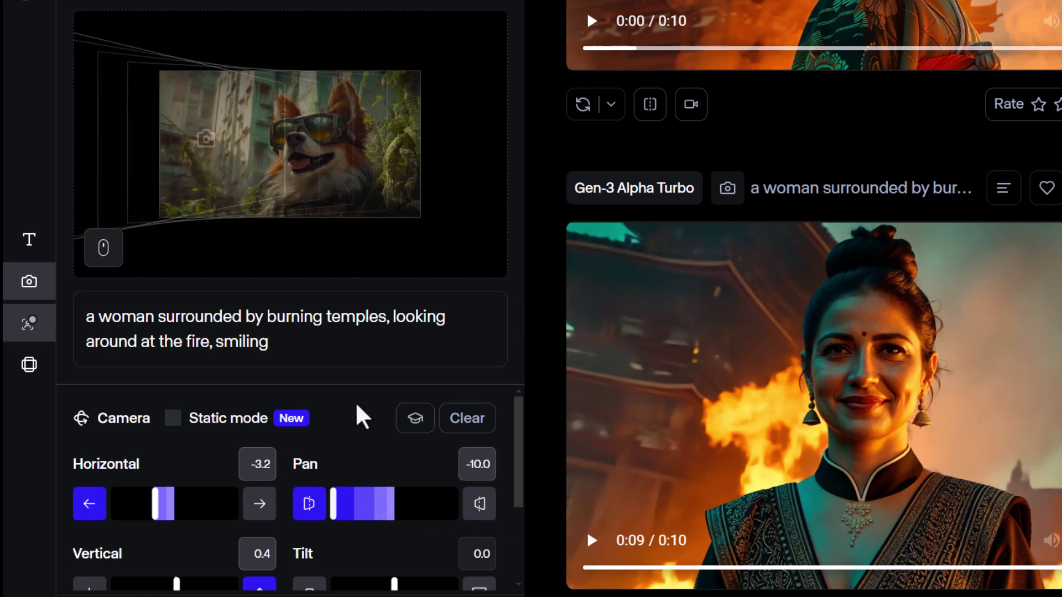
# Empty the prompt and set the camera zoom to -10.0, tilt to 7.3 and roll to 2.6
pyautogui.hotkey('ctrl', 'a')
pyautogui.press('BackSpace')
pyautogui.scroll(-2, 204, 542)
pyautogui.moveTo(175, 546); pyautogui.dragTo(83, 548)
pyautogui.moveTo(392, 550); pyautogui.dragTo(408, 550)
pyautogui.moveTo(394, 459); pyautogui.dragTo(439, 460)
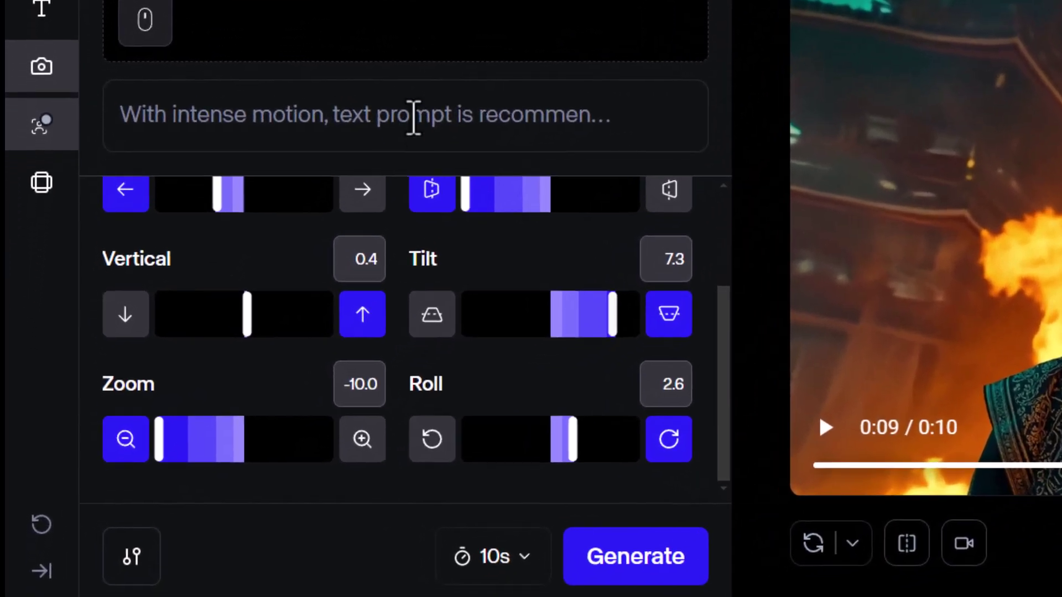
# Set the video duration to 5 seconds
pyautogui.click(139, 231)
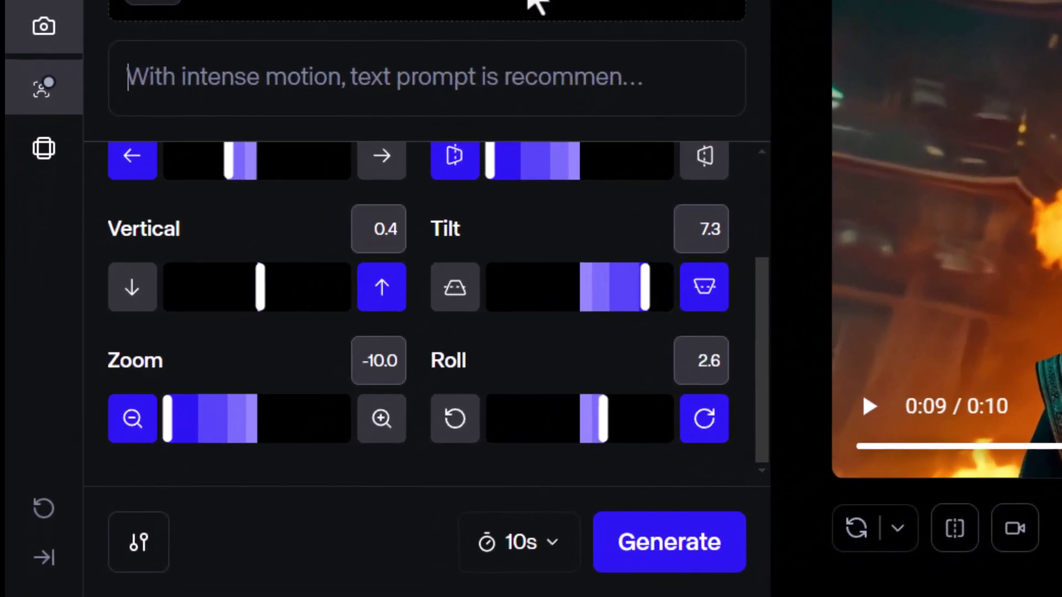
pyautogui.click(535, 550)
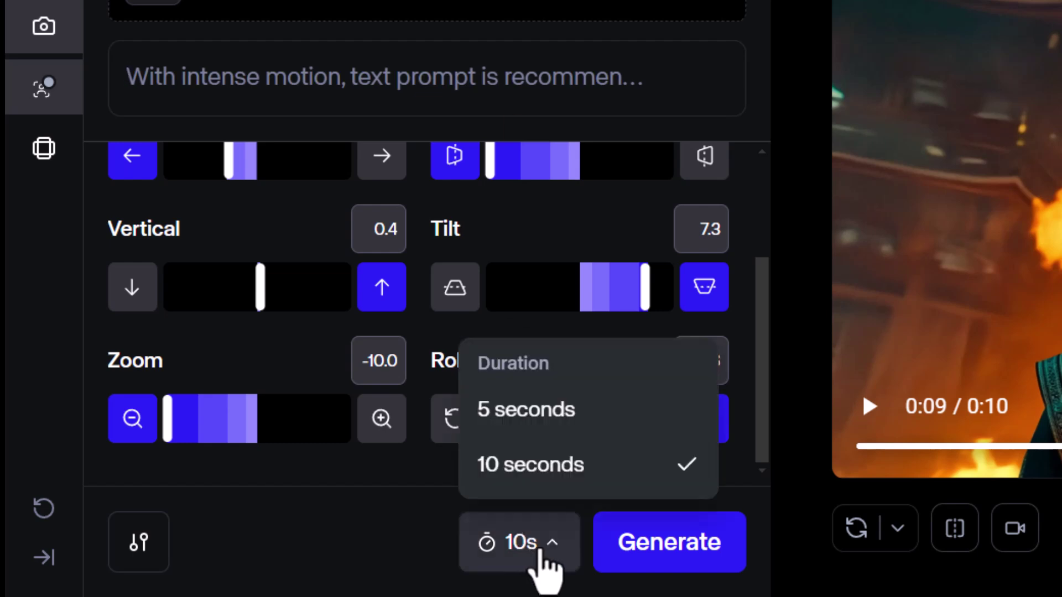
pyautogui.click(534, 415)
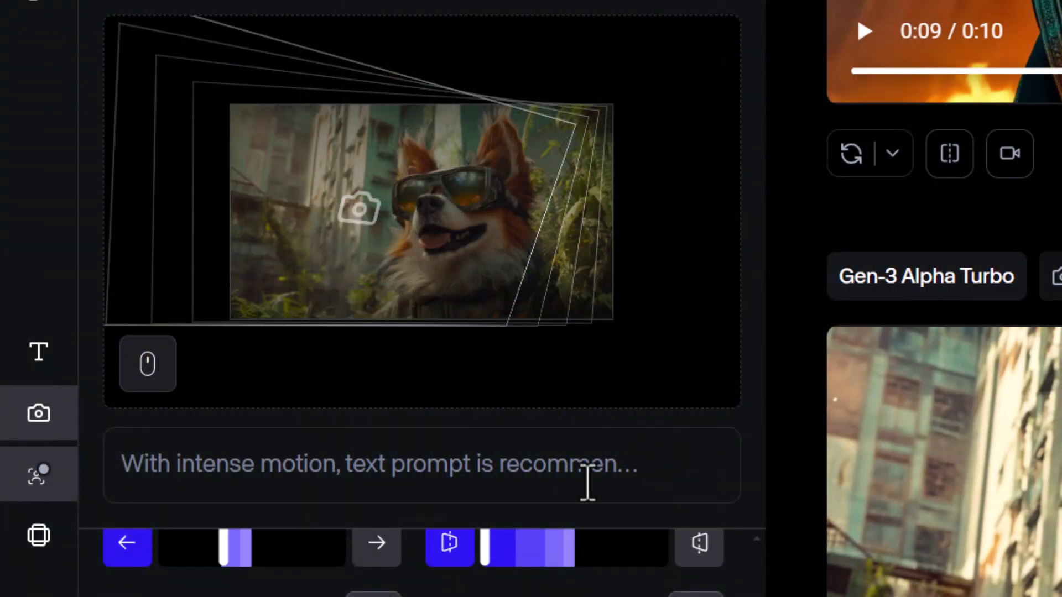
# Enter the prompt "a dog in a post apocalyptic city, panning away to look at the buildings" and reverse the camera pan to its other extreme
pyautogui.write('a dog in a post apocalyptic city, panning away to look at the buildings')
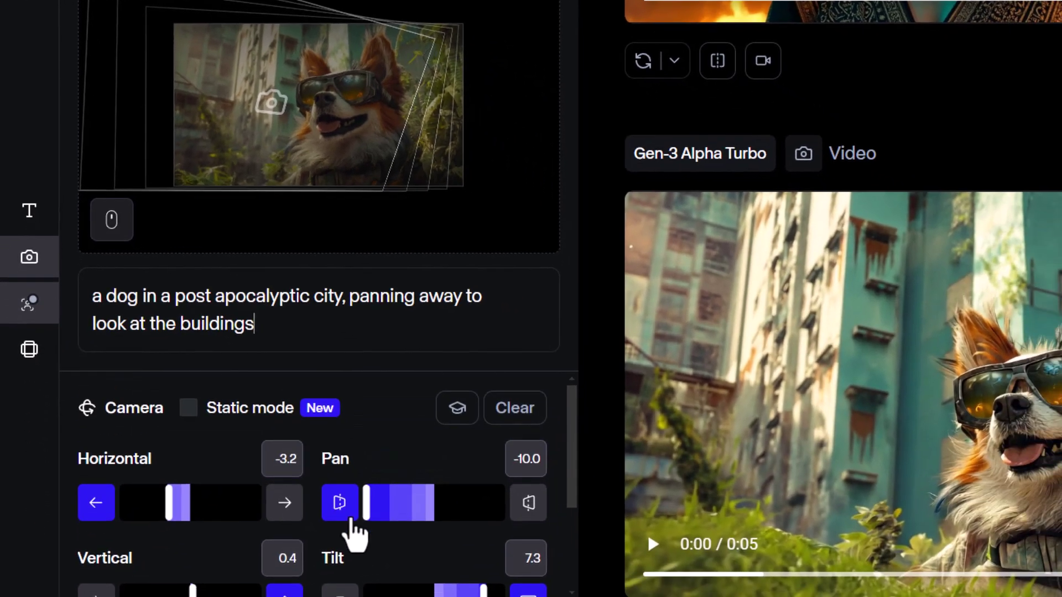
pyautogui.scroll(-1, 348, 497)
pyautogui.moveTo(367, 426); pyautogui.dragTo(514, 427)
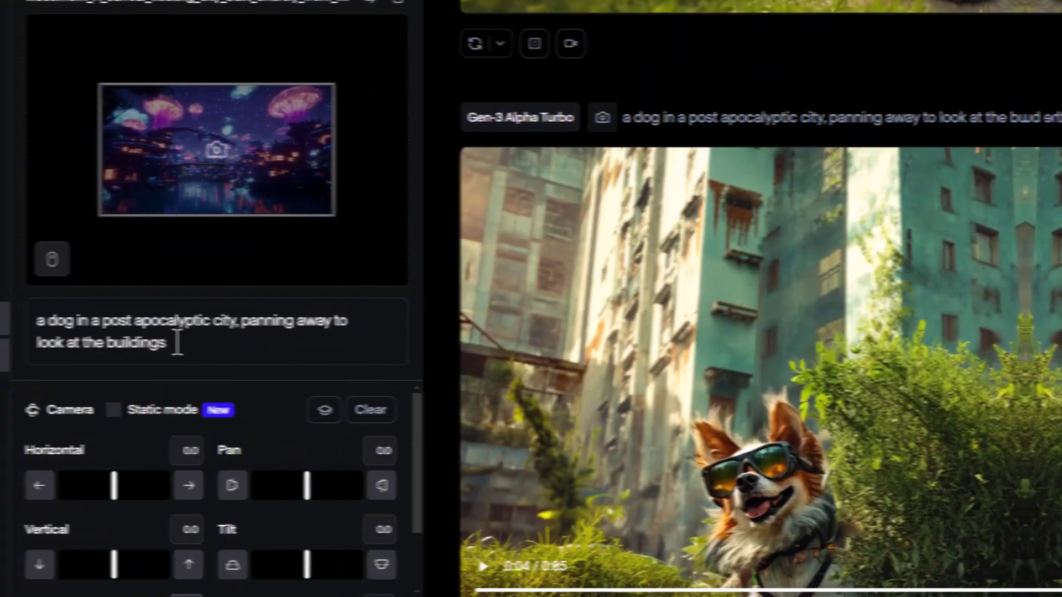
# Delete the dog prompt and set the camera zoom to -10.0 and roll to -3.0 for the floating city image
pyautogui.moveTo(175, 342); pyautogui.dragTo(39, 320)
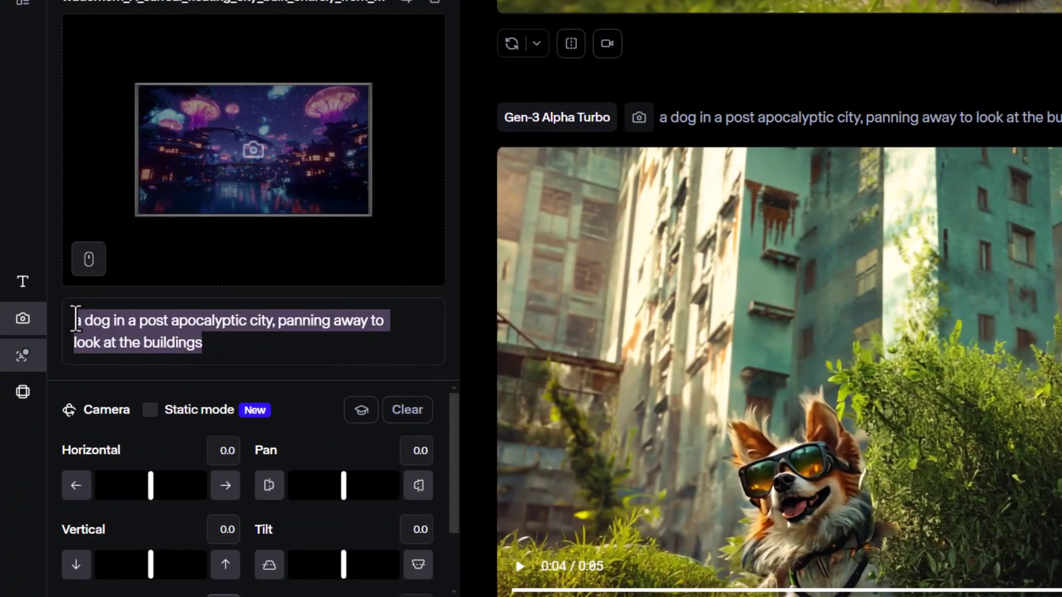
pyautogui.press('BackSpace')
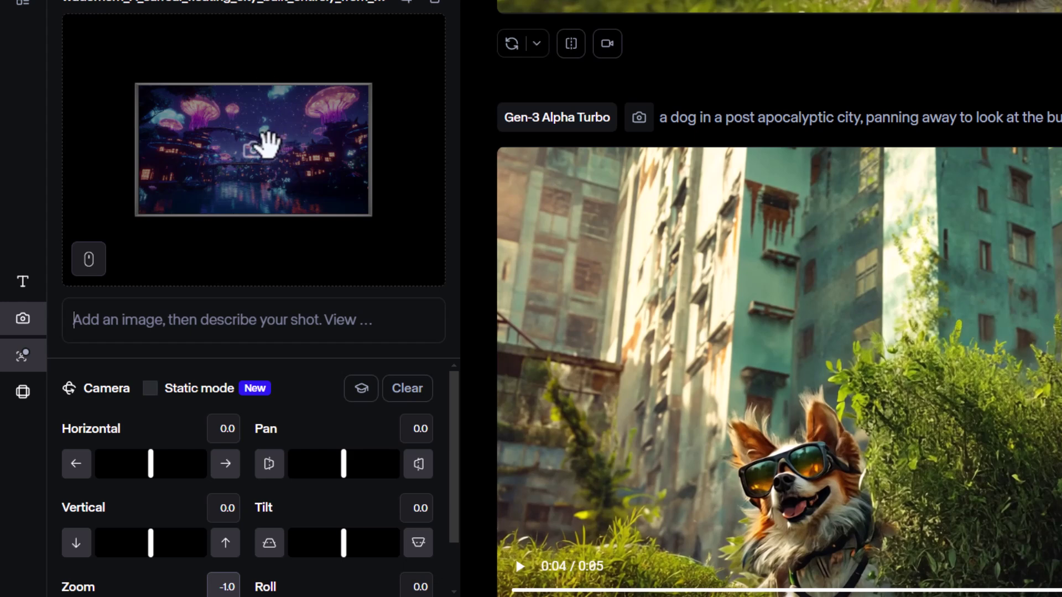
pyautogui.scroll(-1, 182, 514)
pyautogui.moveTo(147, 562); pyautogui.dragTo(51, 562)
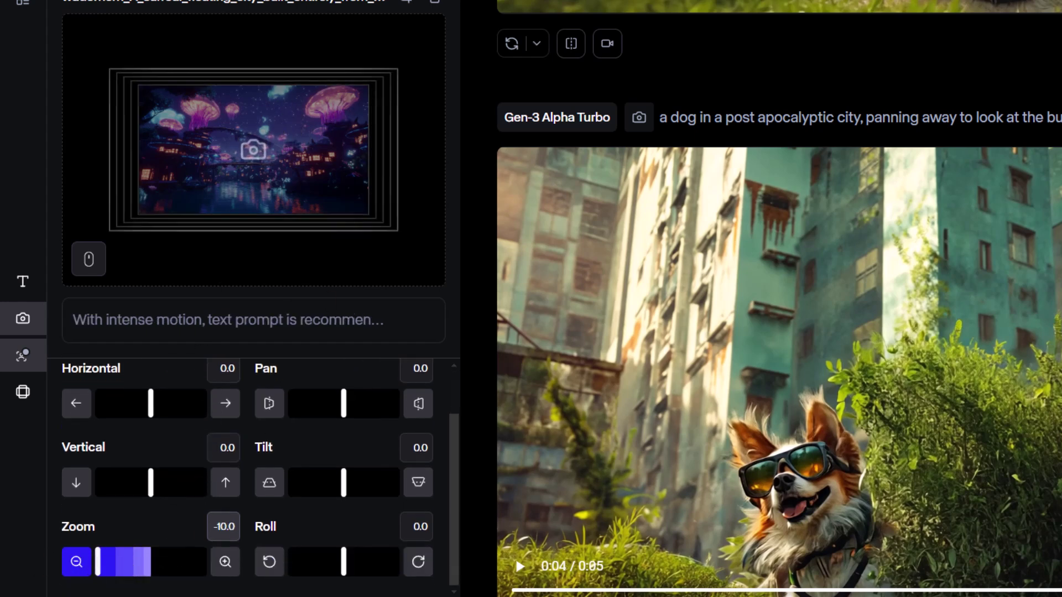
pyautogui.moveTo(344, 563); pyautogui.dragTo(323, 564)
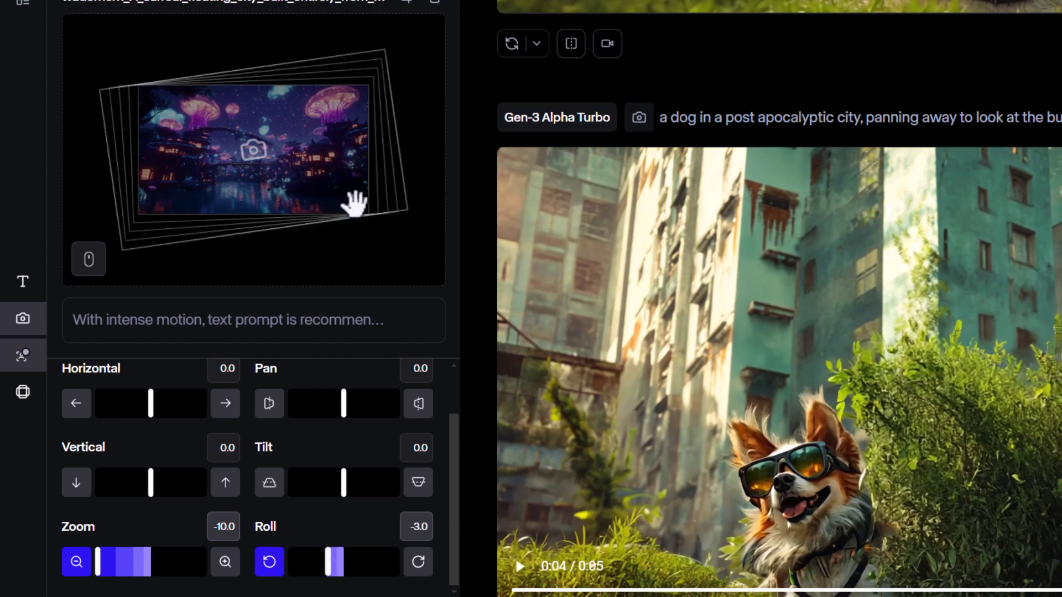
# Move the end frame to horizontal -1.7 and vertical 10.0, and enter the prompt "tilt up to the sky to see jelly fish flying upward"
pyautogui.moveTo(254, 149); pyautogui.dragTo(233, 111)
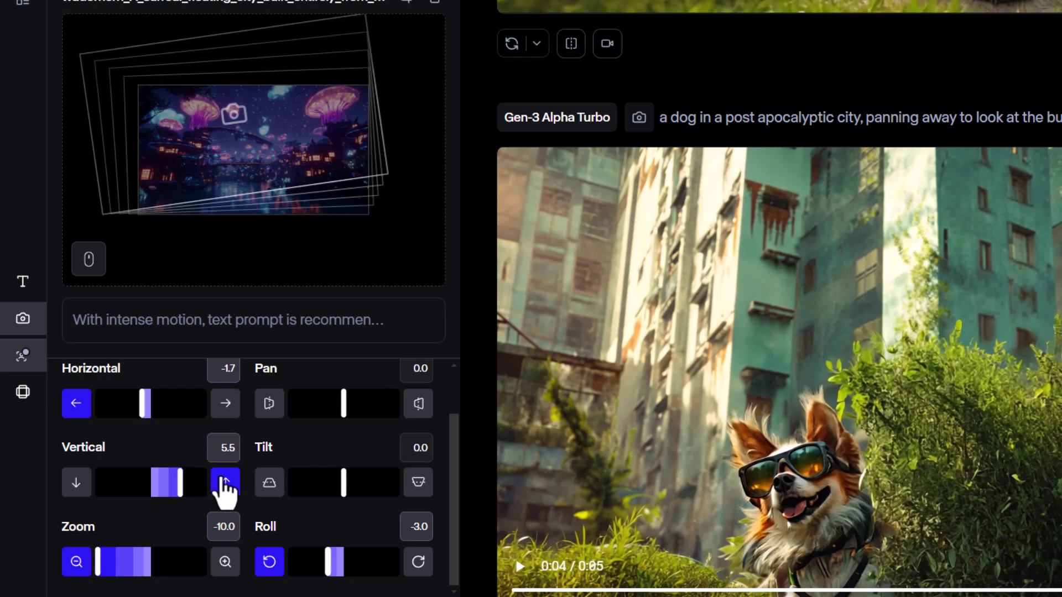
pyautogui.moveTo(153, 491); pyautogui.dragTo(225, 481)
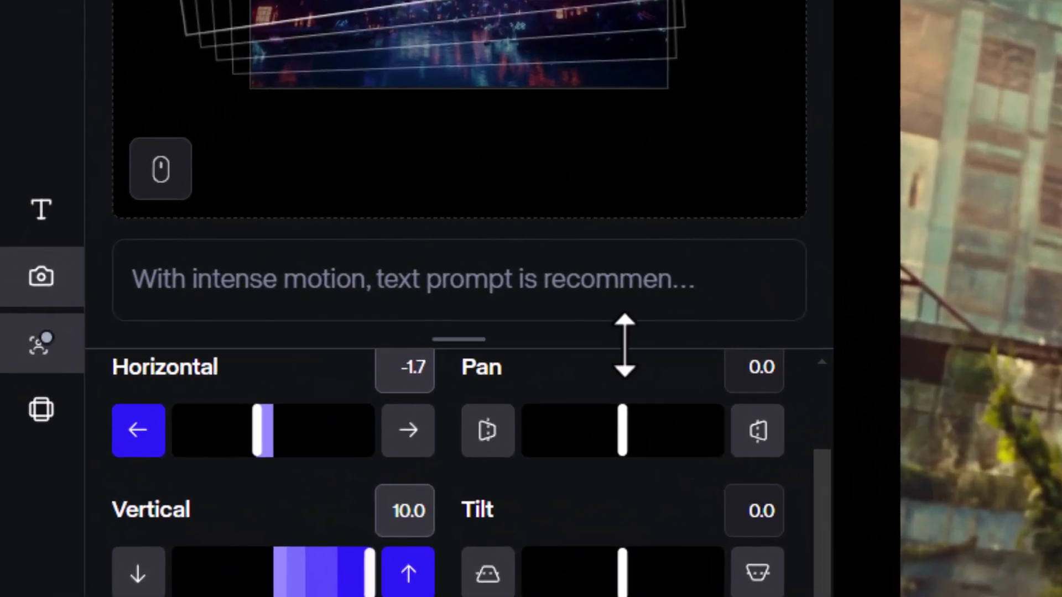
pyautogui.click(303, 277)
pyautogui.write('tilt up to the sky to see jelly fish flying upward')
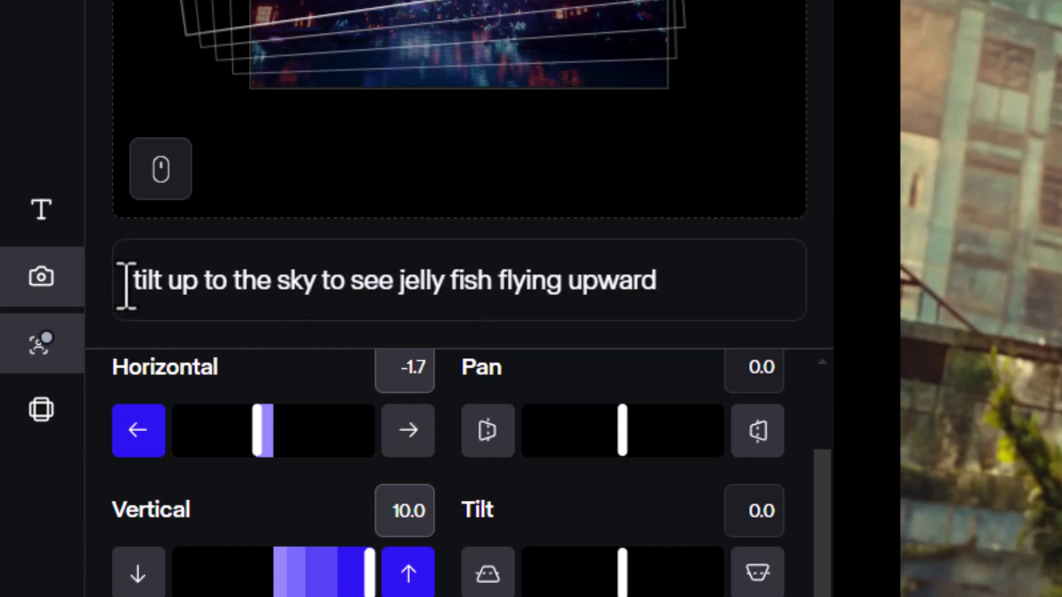